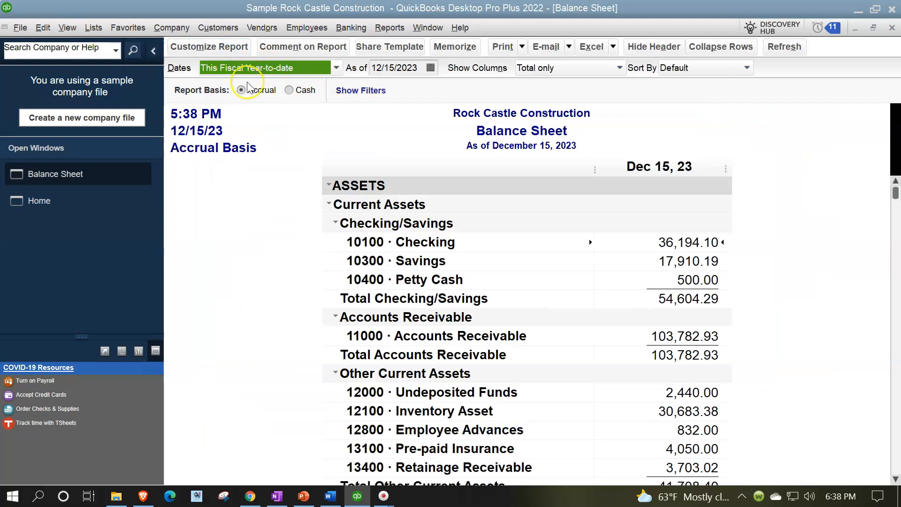
- Open the Profit & Loss Standard report from the company and financial reports
{"action": "left_click", "coordinate": [387, 30]}
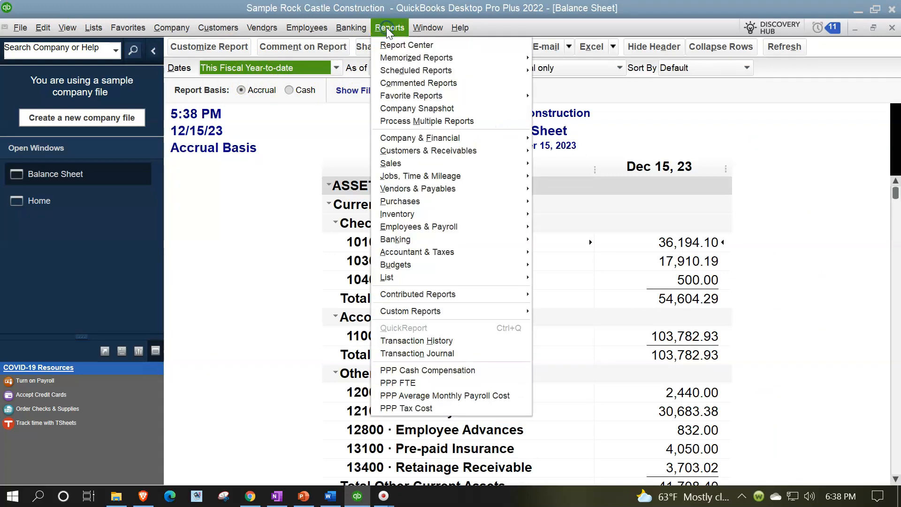
{"action": "left_click", "coordinate": [437, 139]}
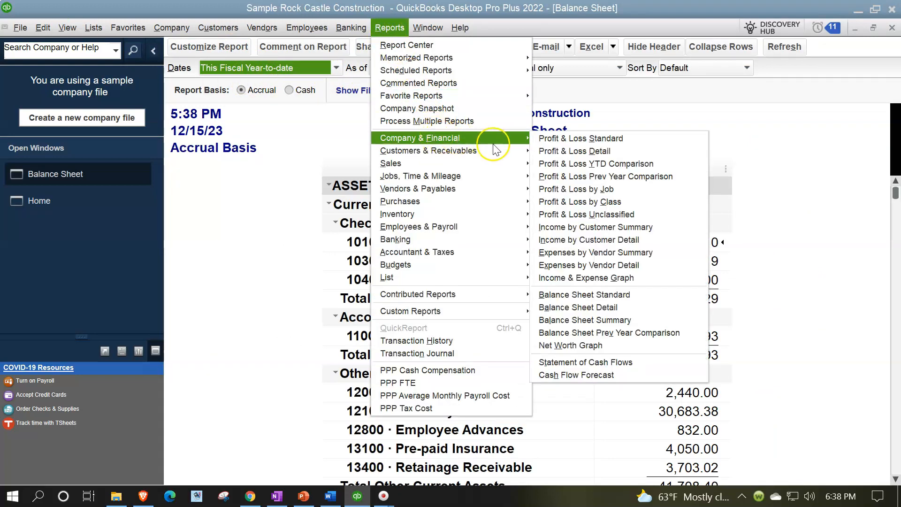
{"action": "left_click", "coordinate": [550, 139]}
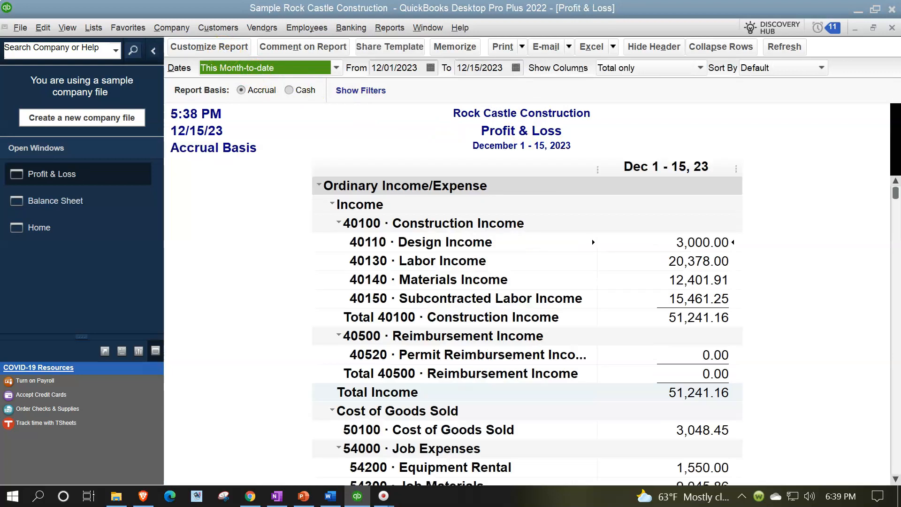
- Open a new sales receipt from the home page and set its deposit account to 12000 · Undeposited Funds
{"action": "left_click", "coordinate": [38, 231]}
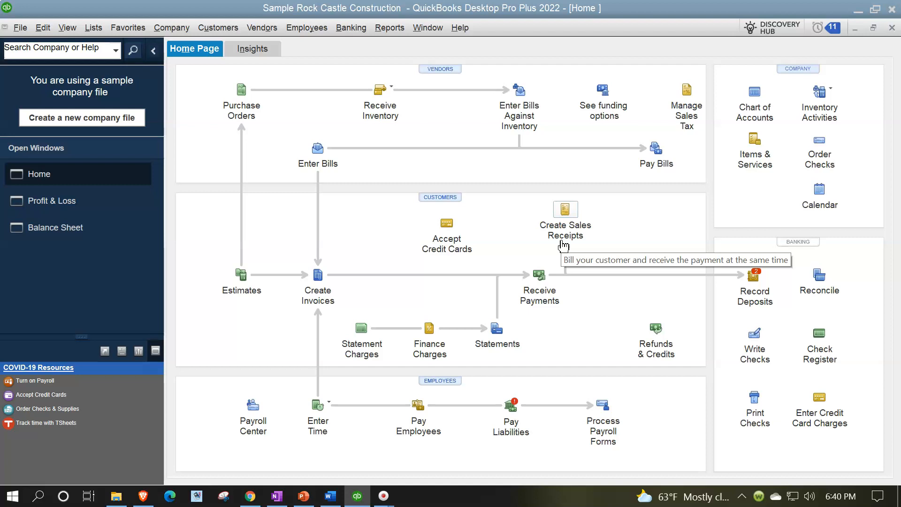
{"action": "left_click", "coordinate": [565, 223]}
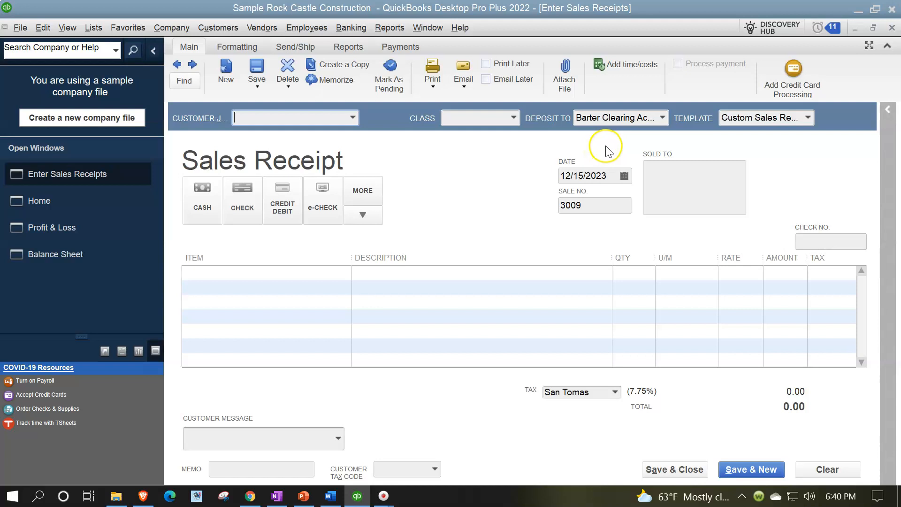
{"action": "left_click", "coordinate": [662, 118]}
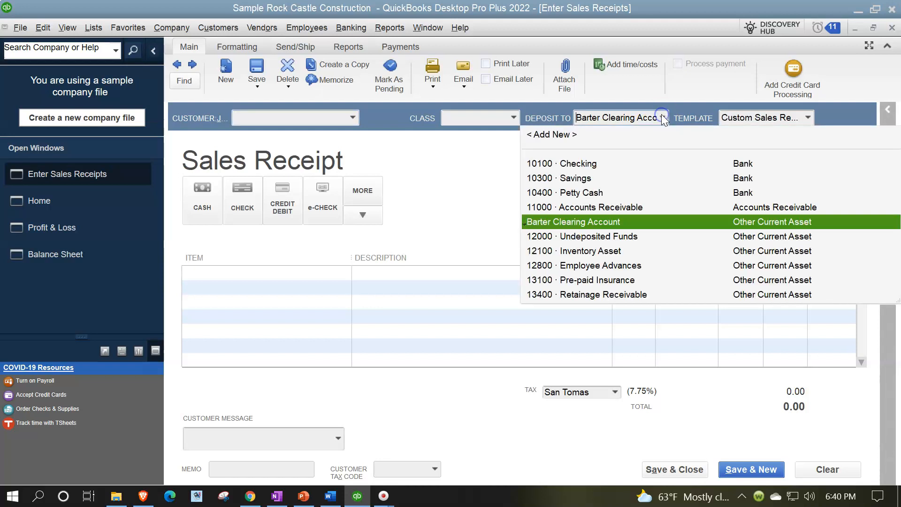
{"action": "left_click", "coordinate": [595, 236]}
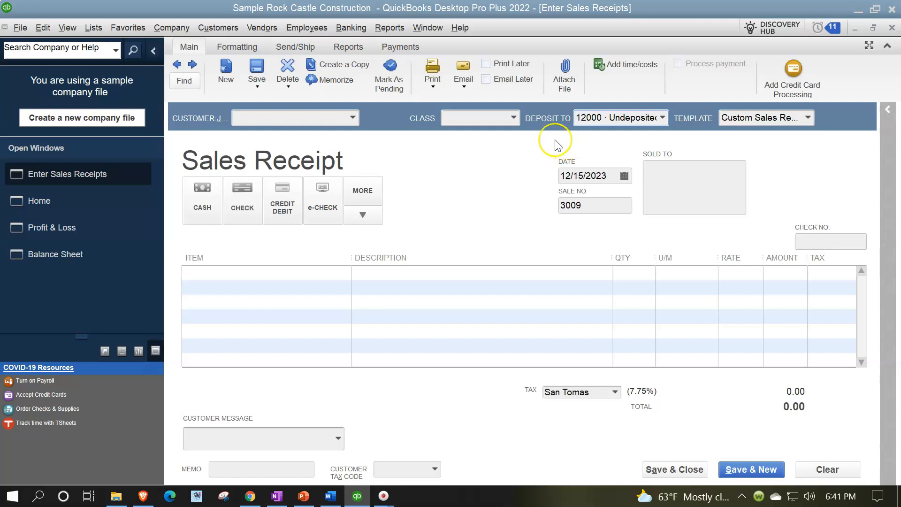
- Examine the company preferences for Payments, including the option to use Undeposited Funds as the default deposit account
{"action": "left_click", "coordinate": [73, 35]}
{"action": "left_click", "coordinate": [50, 29]}
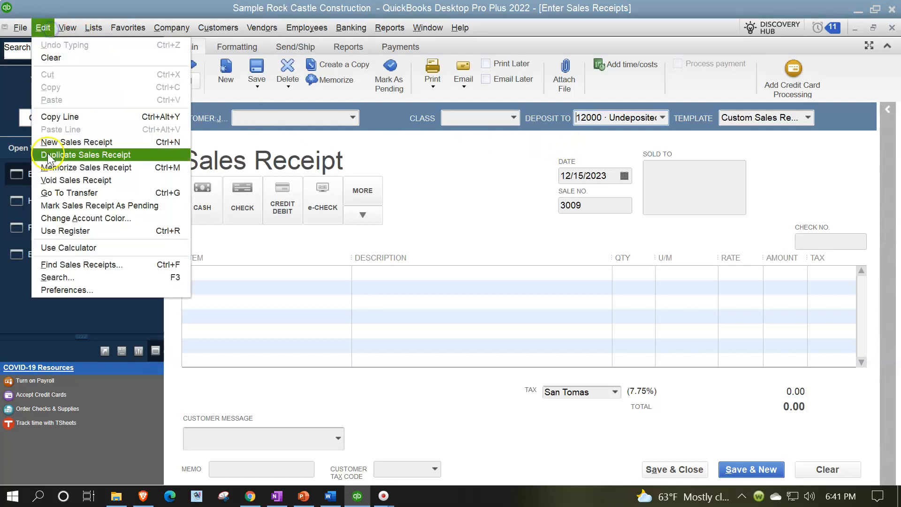
{"action": "left_click", "coordinate": [72, 289]}
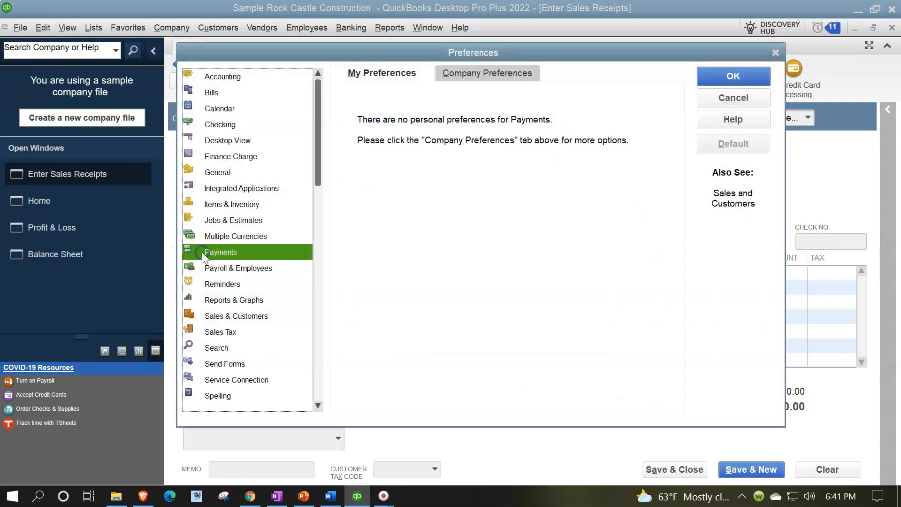
{"action": "left_click", "coordinate": [468, 73]}
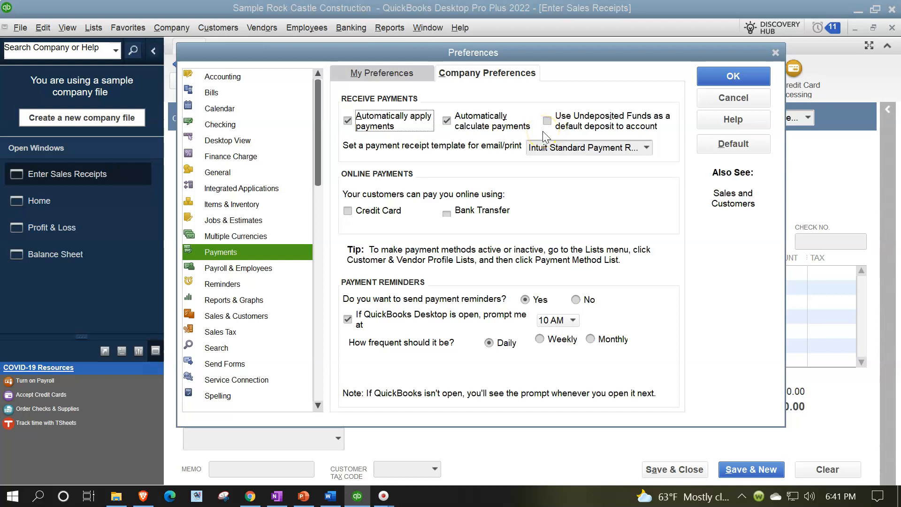
{"action": "left_click", "coordinate": [721, 77]}
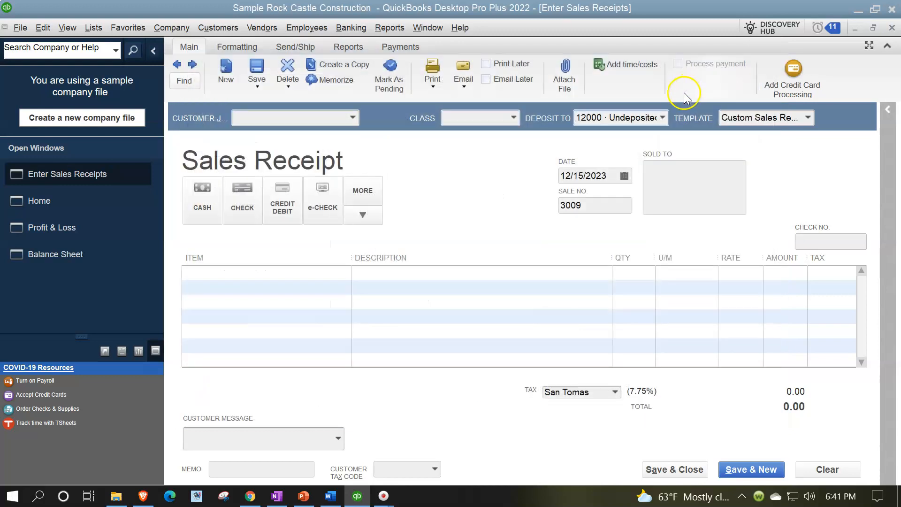
{"action": "left_click", "coordinate": [662, 117]}
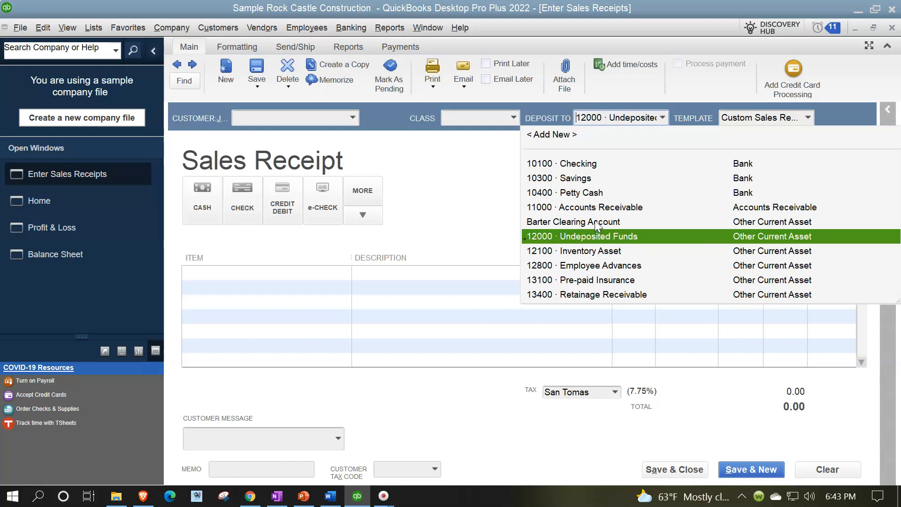
{"action": "left_click", "coordinate": [552, 134]}
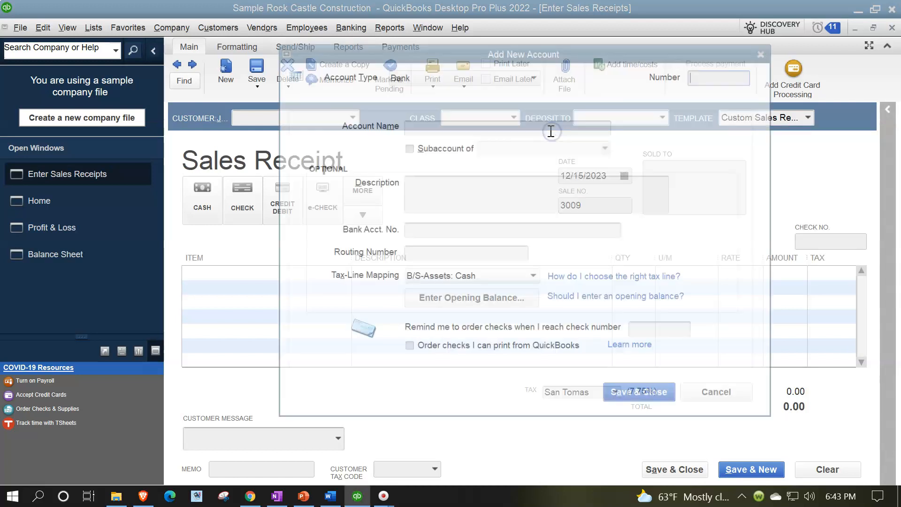
{"action": "left_click", "coordinate": [440, 77]}
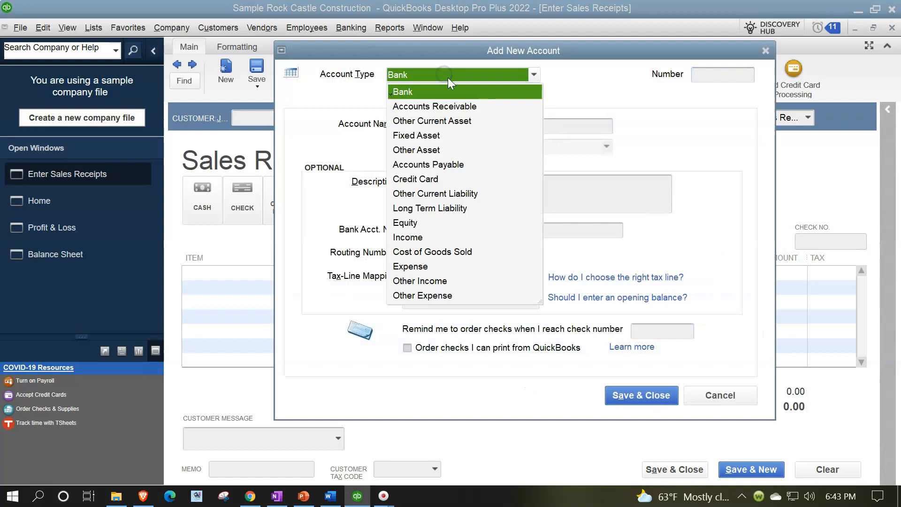
{"action": "left_click", "coordinate": [456, 123]}
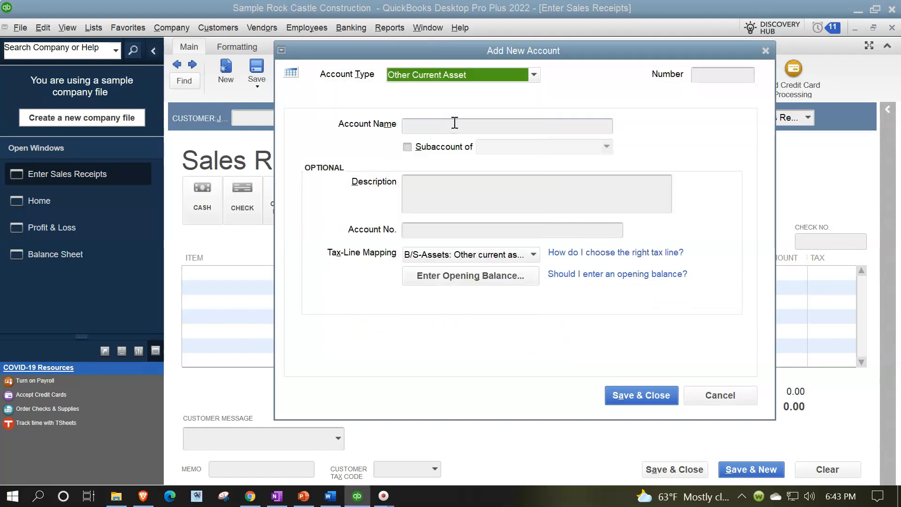
{"action": "left_click", "coordinate": [418, 127]}
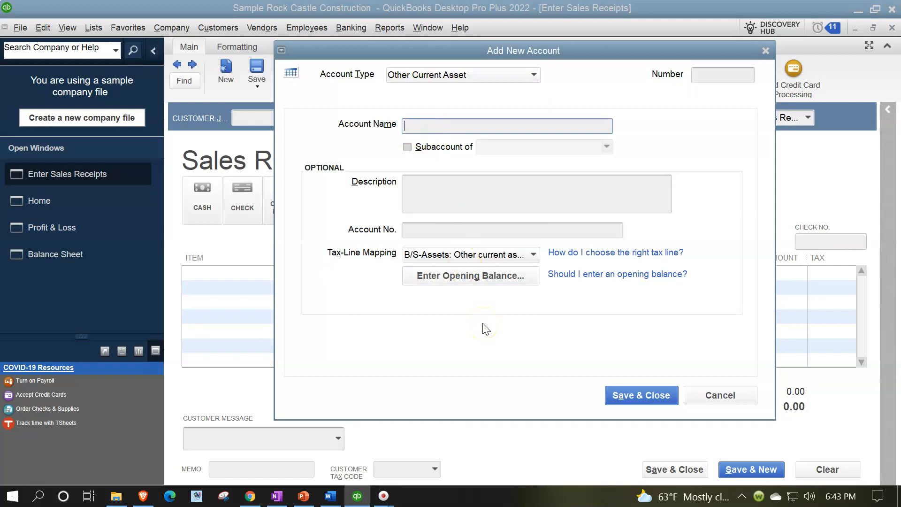
{"action": "left_click", "coordinate": [764, 51]}
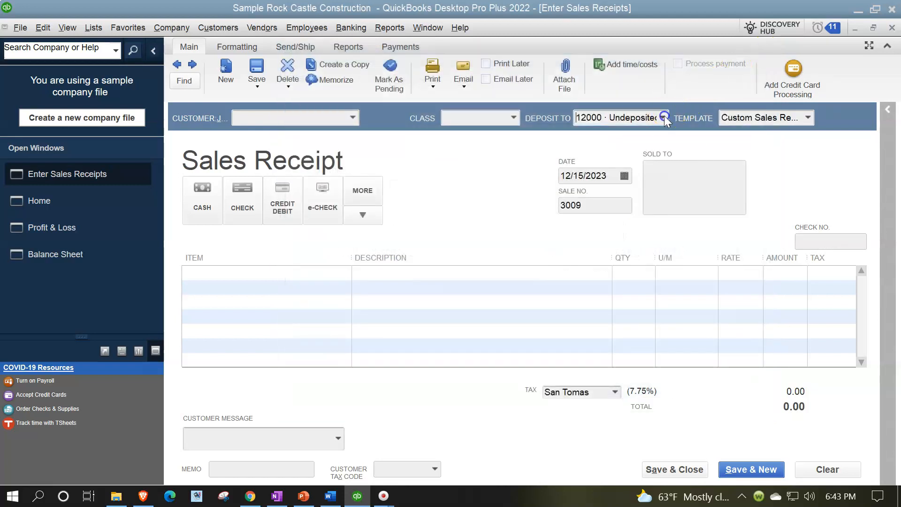
- Set the sales receipt's deposit account to Barter Clearing Account
{"action": "left_click", "coordinate": [663, 117]}
{"action": "left_click", "coordinate": [559, 221]}
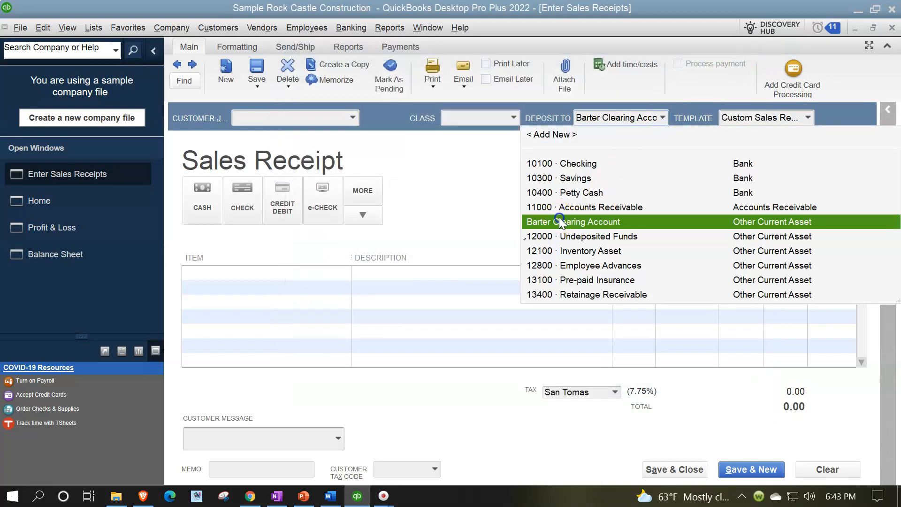
- Add a new Service item named "Items 3" from the first line of the sales receipt
{"action": "left_click", "coordinate": [282, 272]}
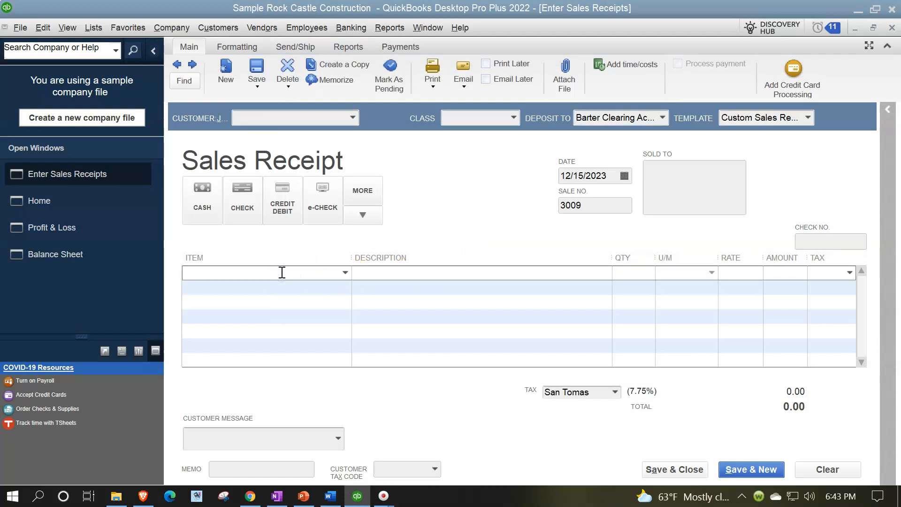
{"action": "left_click", "coordinate": [343, 272]}
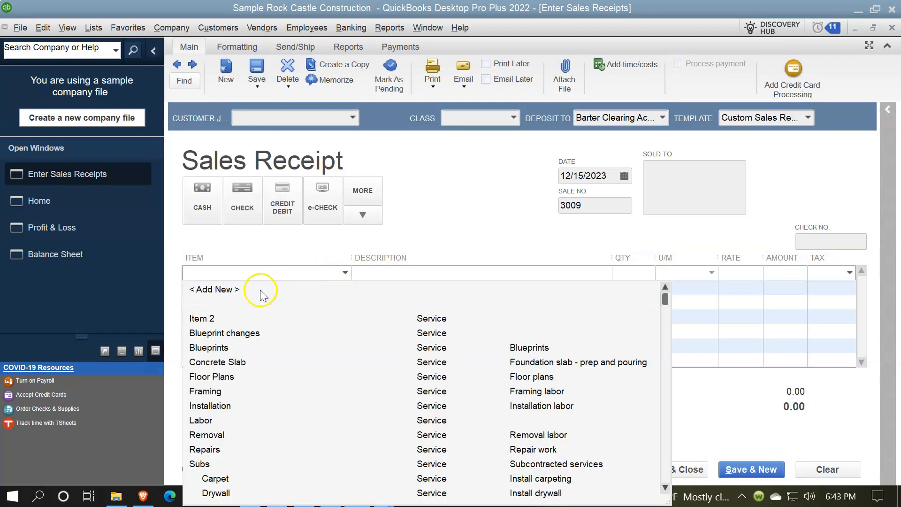
{"action": "left_click", "coordinate": [227, 290]}
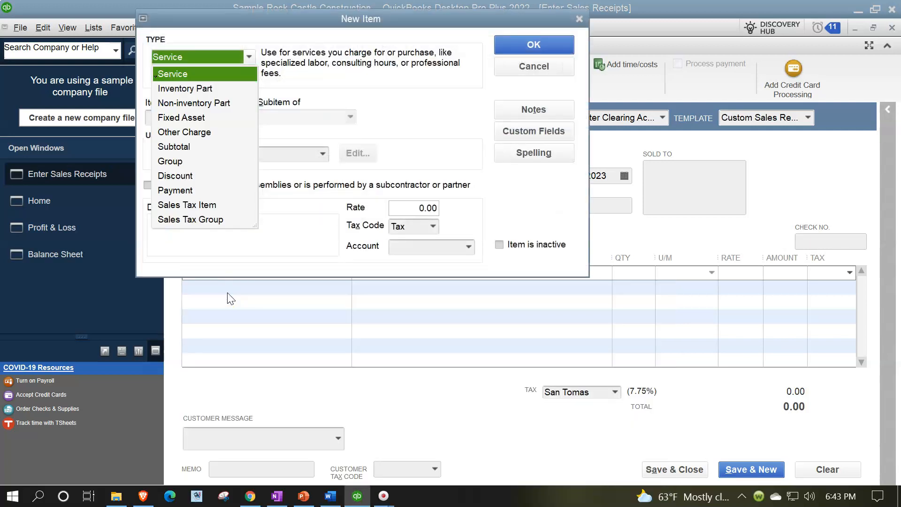
{"action": "left_click", "coordinate": [232, 293]}
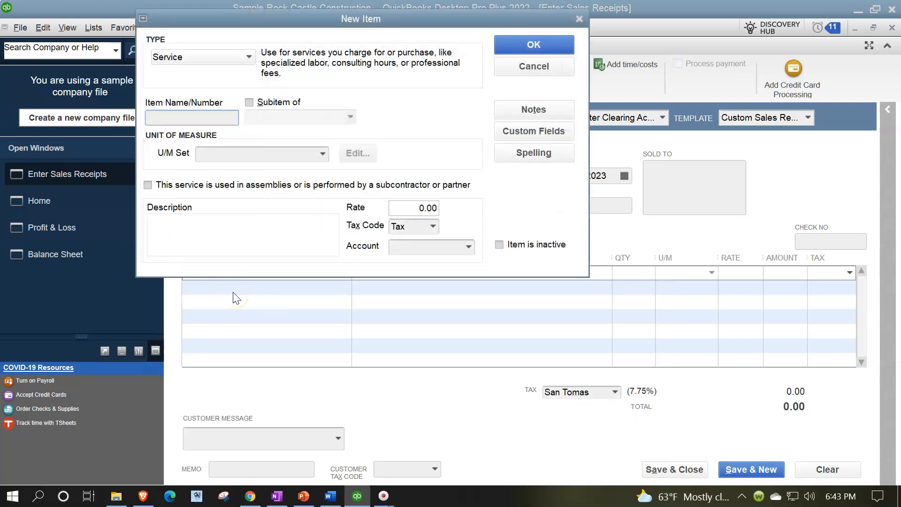
{"action": "type", "text": "Items 3"}
{"action": "key", "text": "Tab"}
{"action": "key", "text": "Tab"}
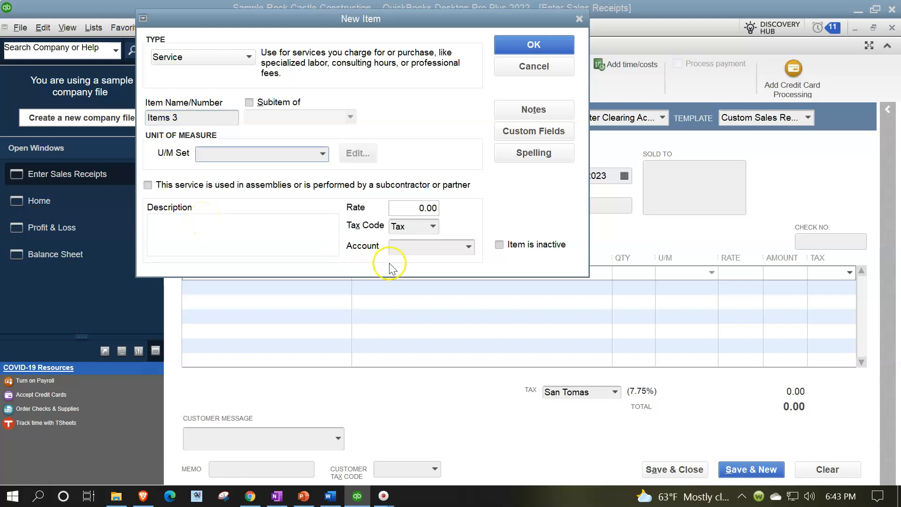
- Make the new item non-taxable, assign it to the 40100 · Construction Income account and save it
{"action": "left_click", "coordinate": [427, 226]}
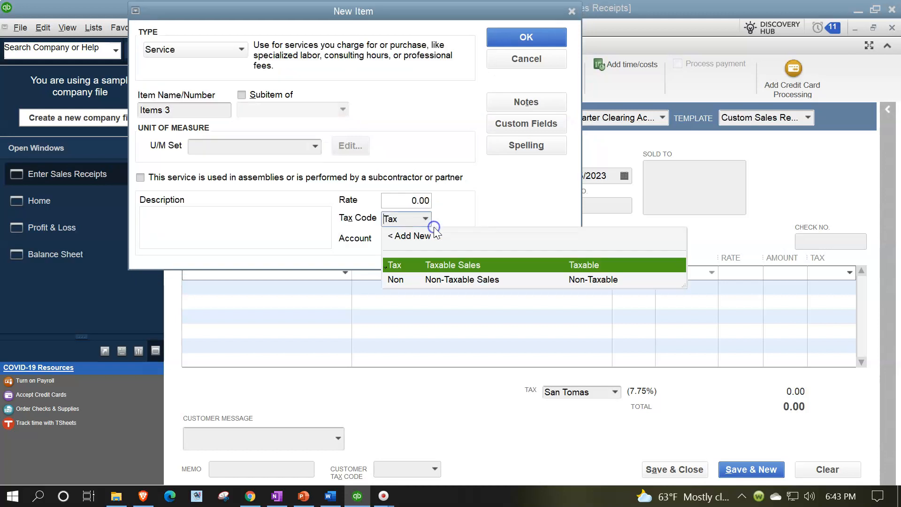
{"action": "left_click", "coordinate": [410, 278]}
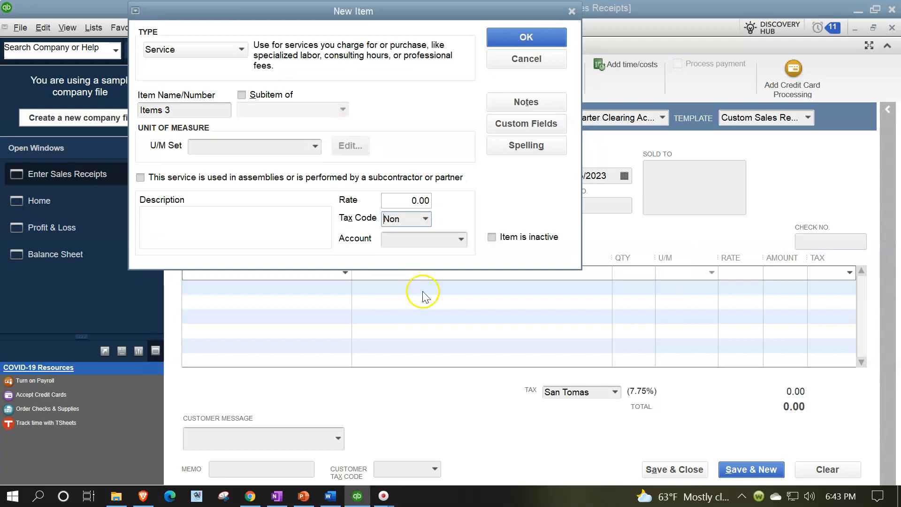
{"action": "left_click", "coordinate": [517, 36]}
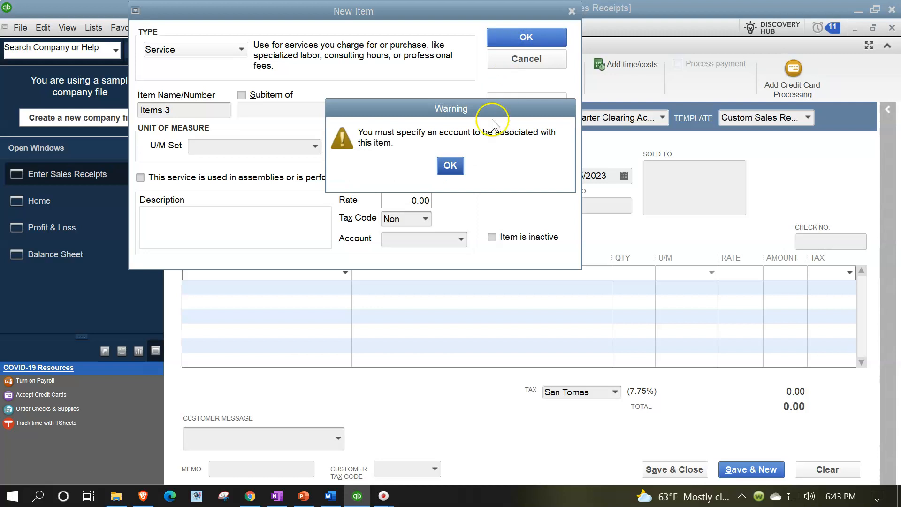
{"action": "left_click", "coordinate": [449, 167]}
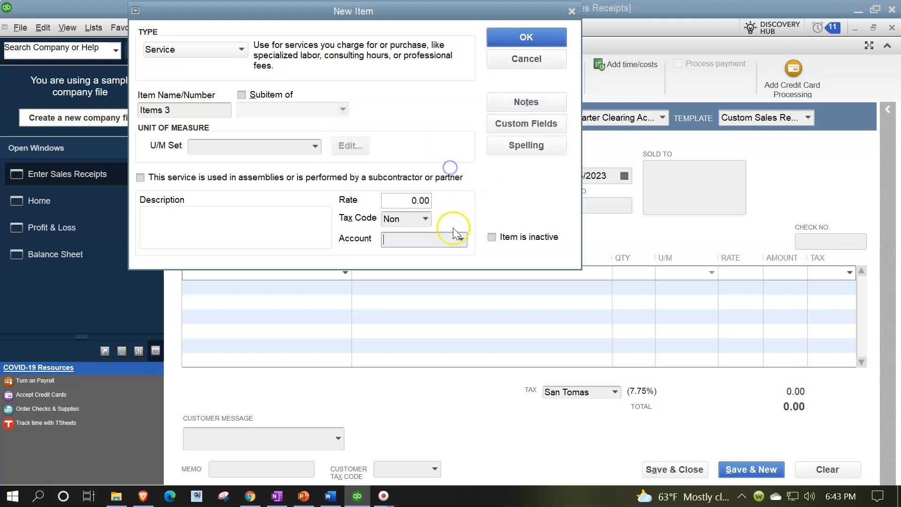
{"action": "left_click", "coordinate": [460, 239]}
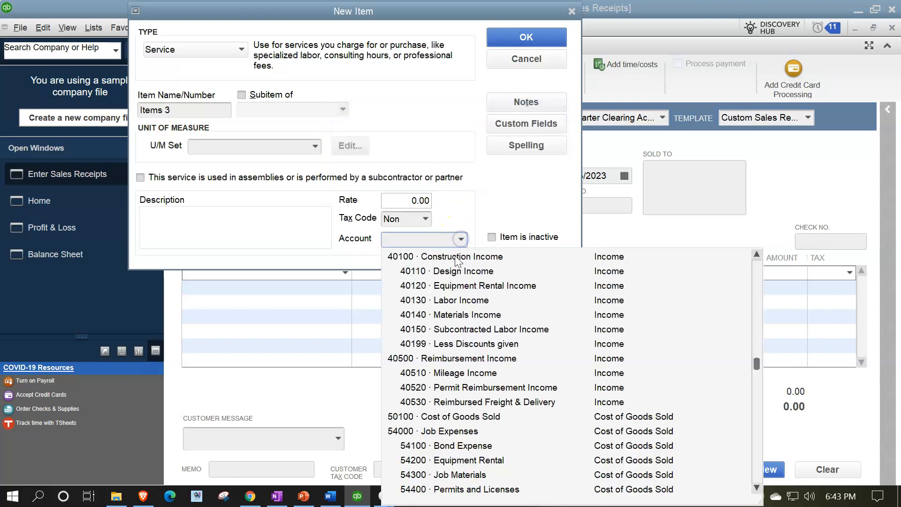
{"action": "left_click", "coordinate": [455, 257]}
{"action": "left_click", "coordinate": [507, 36]}
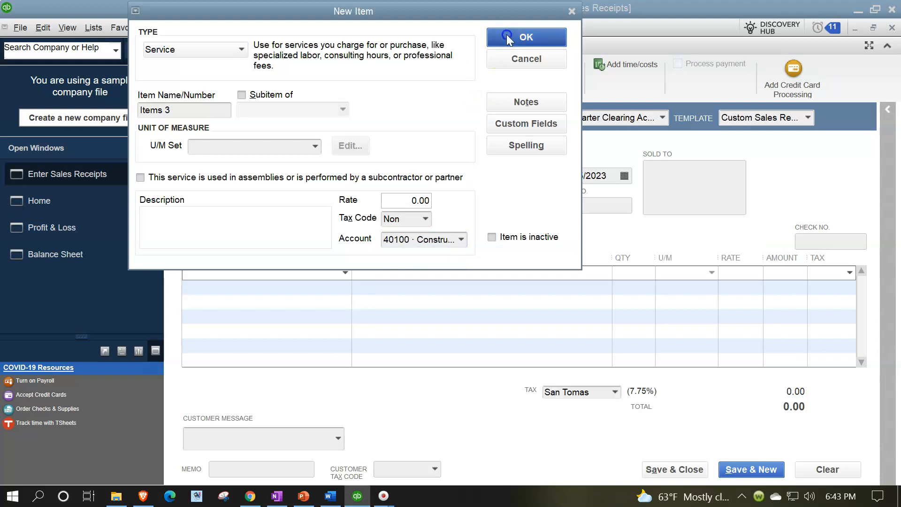
- Enter a quantity of 1 and a rate of 10,000 for Items 3 on the sales receipt
{"action": "key", "text": "Tab"}
{"action": "key", "text": "Tab"}
{"action": "type", "text": "1"}
{"action": "key", "text": "Tab"}
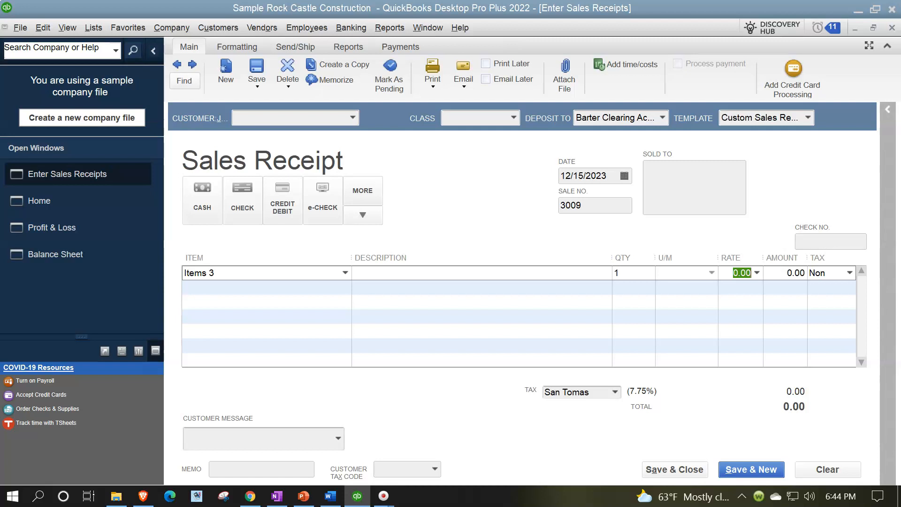
{"action": "type", "text": "10000"}
{"action": "key", "text": "Tab"}
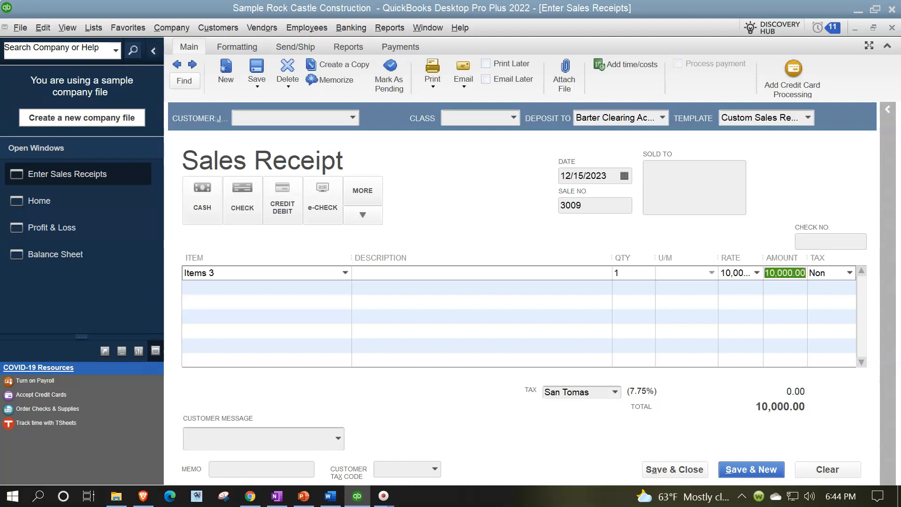
{"action": "key", "text": "Tab"}
- Narrow the U/M and Description columns of the item table to make room for the full rate
{"action": "left_click_drag", "start_coordinate": [717, 259], "coordinate": [681, 259]}
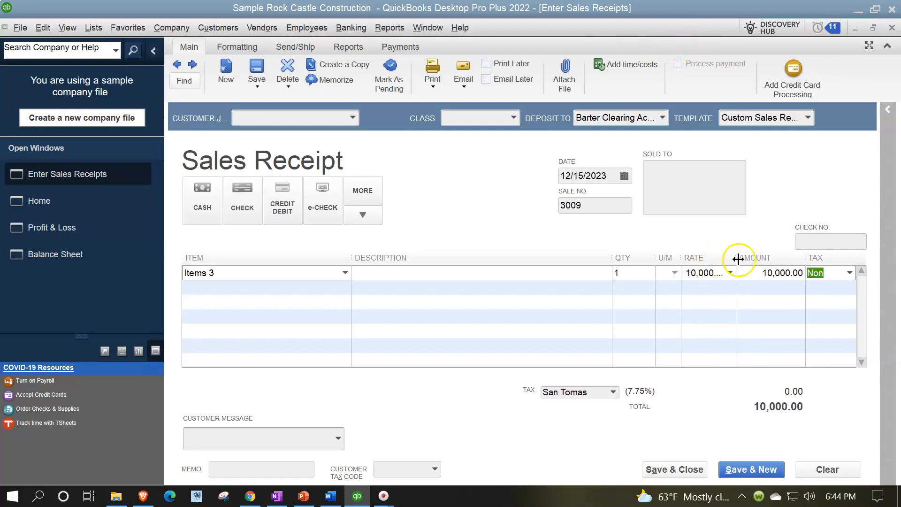
{"action": "left_click_drag", "start_coordinate": [612, 259], "coordinate": [581, 277]}
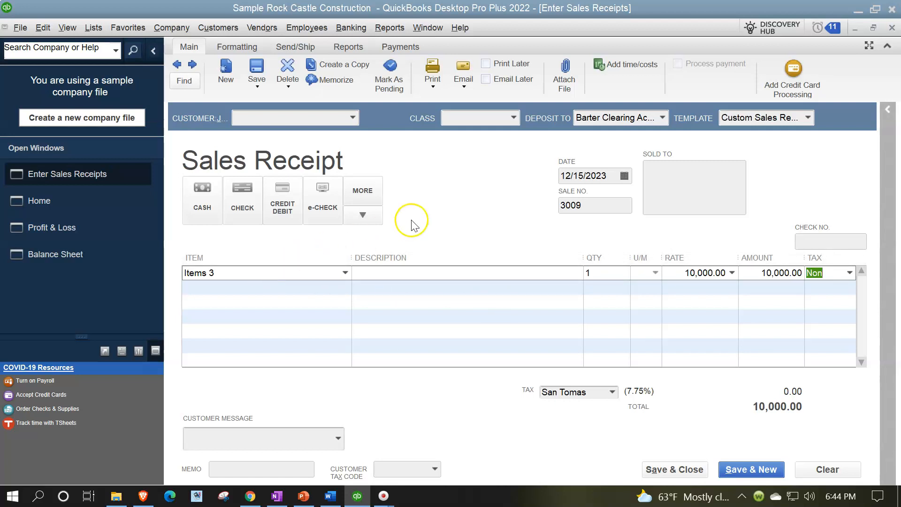
- Set the sales receipt's date to 01/15/2025
{"action": "left_click", "coordinate": [608, 177]}
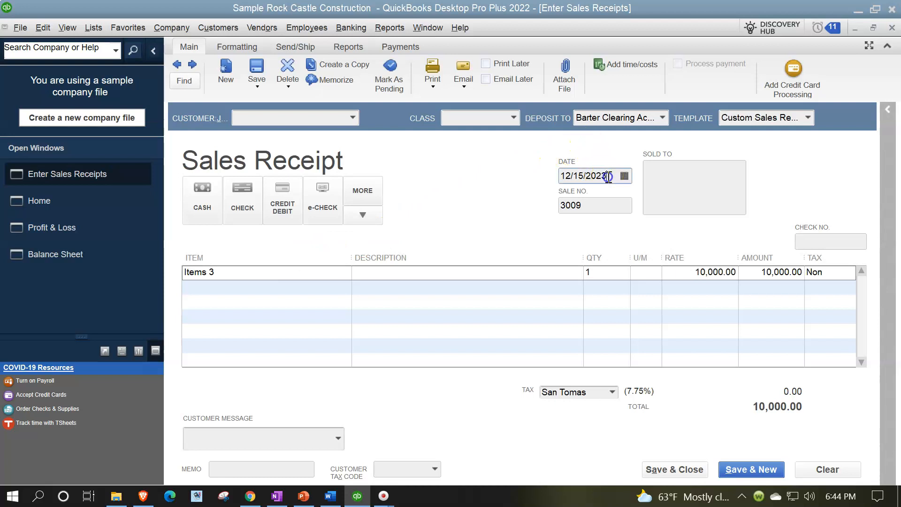
{"action": "key", "text": "BackSpace"}
{"action": "key", "text": "BackSpace"}
{"action": "key", "text": "BackSpace"}
{"action": "key", "text": "BackSpace"}
{"action": "key", "text": "BackSpace"}
{"action": "key", "text": "BackSpace"}
{"action": "key", "text": "BackSpace"}
{"action": "key", "text": "BackSpace"}
{"action": "key", "text": "BackSpace"}
{"action": "key", "text": "BackSpace"}
{"action": "type", "text": "0115"}
{"action": "key", "text": "Tab"}
{"action": "left_click", "coordinate": [419, 202]}
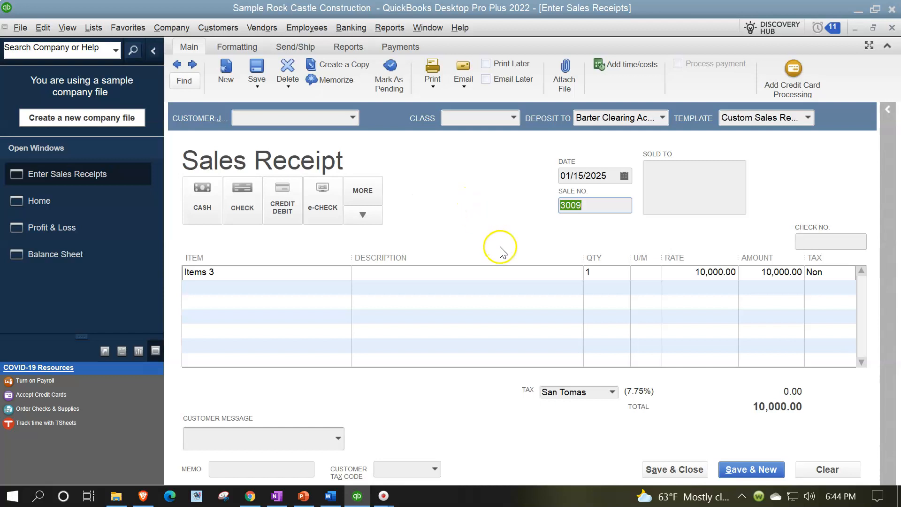
- Save and close the sales receipt, and set the Balance Sheet's as-of date to 12/31/2025
{"action": "left_click", "coordinate": [662, 469]}
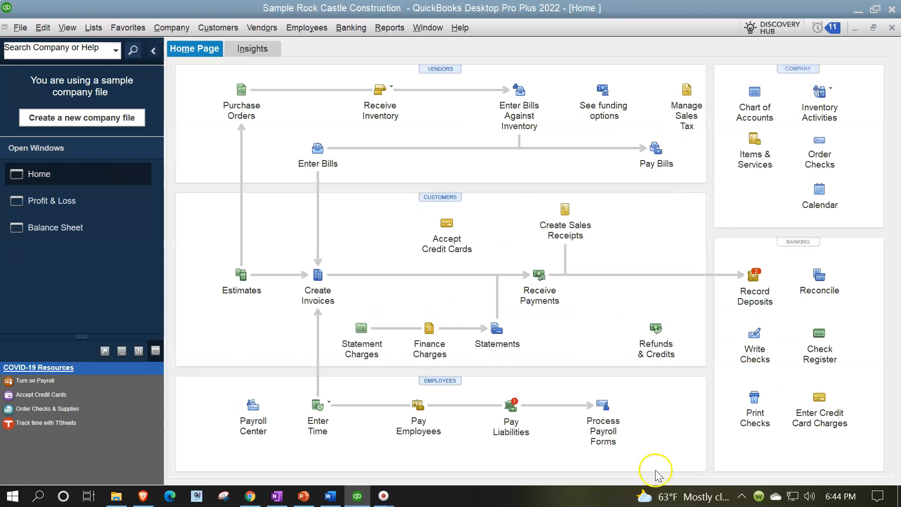
{"action": "left_click", "coordinate": [89, 227]}
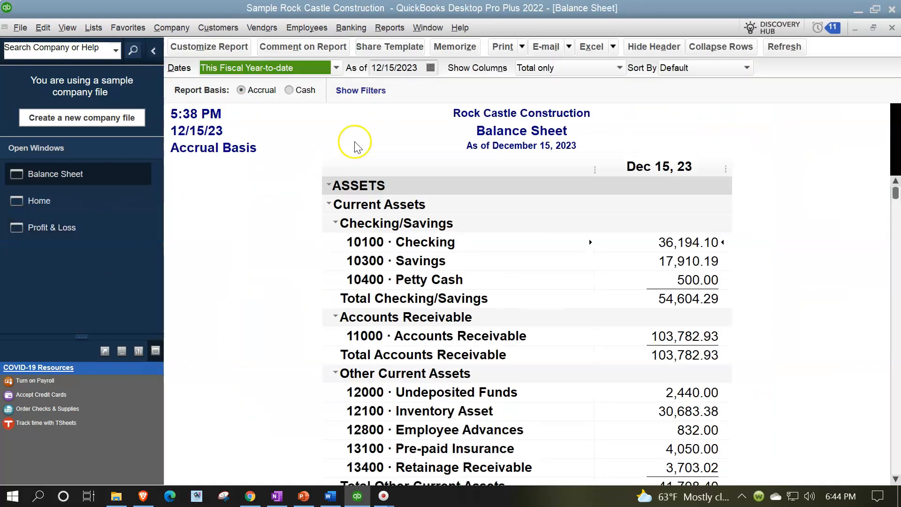
{"action": "left_click", "coordinate": [404, 68]}
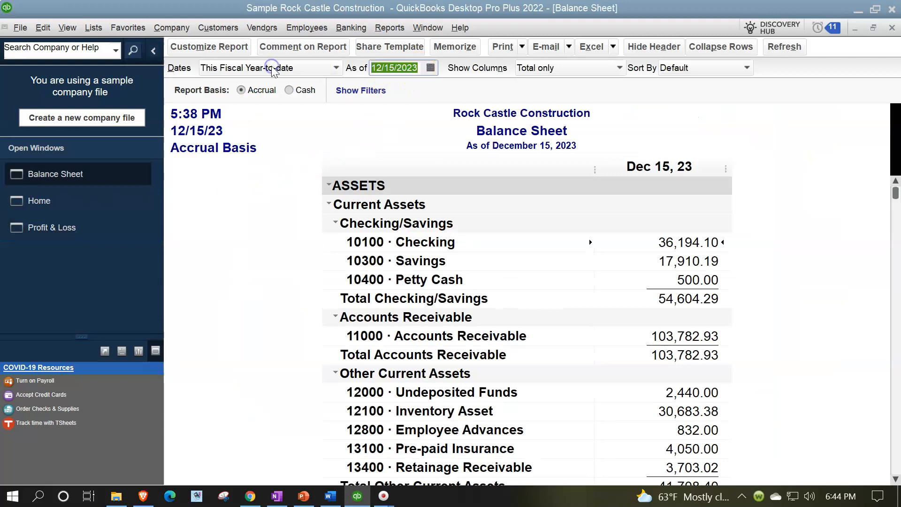
{"action": "type", "text": "1231"}
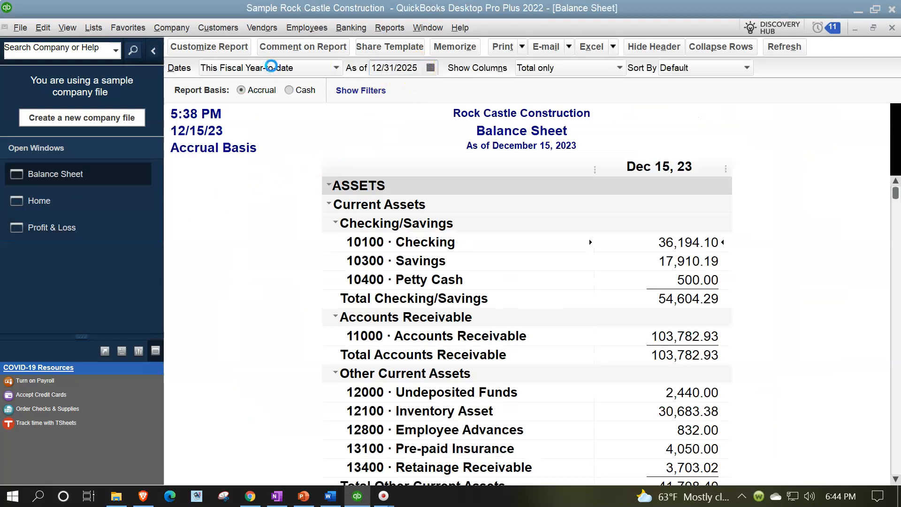
{"action": "key", "text": "Tab"}
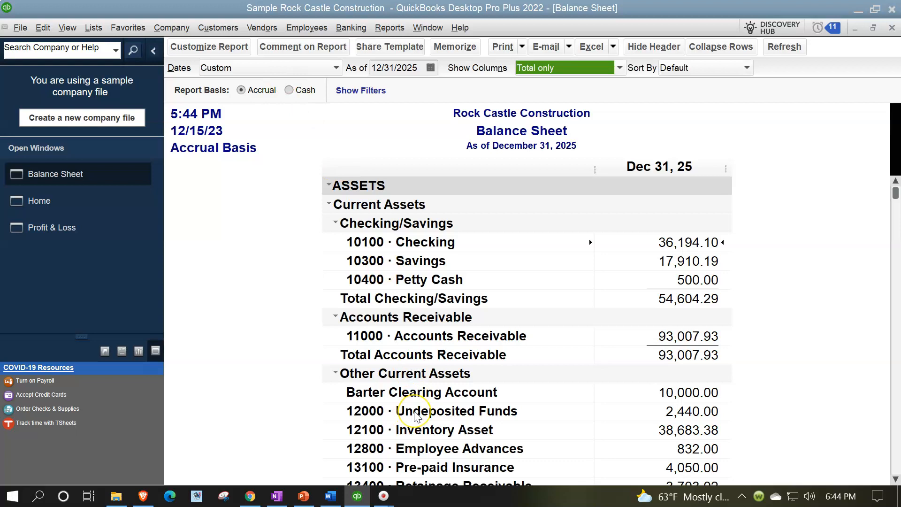
- Check the transactions behind the Barter Clearing Account balance from 01/01/2025 to 12/31/2025, and close that detail report
{"action": "scroll", "coordinate": [416, 416], "scroll_direction": "down", "scroll_amount": 1}
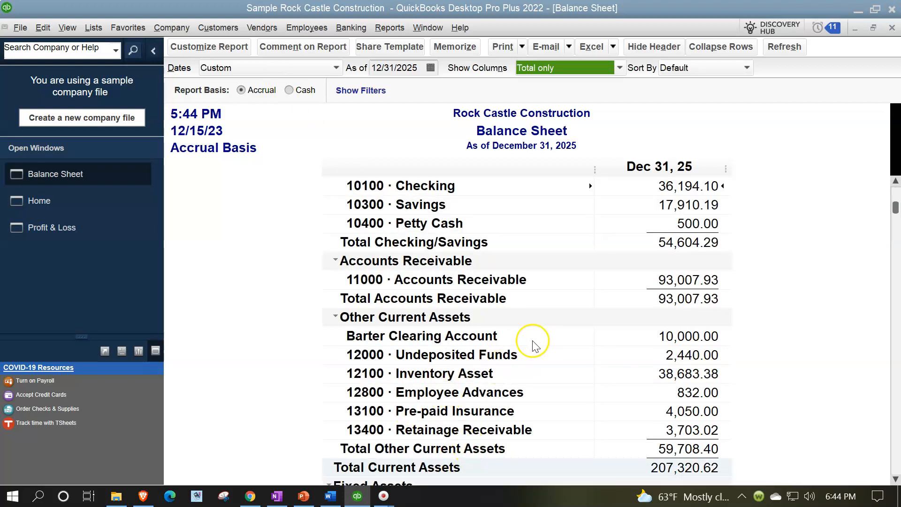
{"action": "left_click", "coordinate": [505, 337]}
{"action": "left_click", "coordinate": [691, 336]}
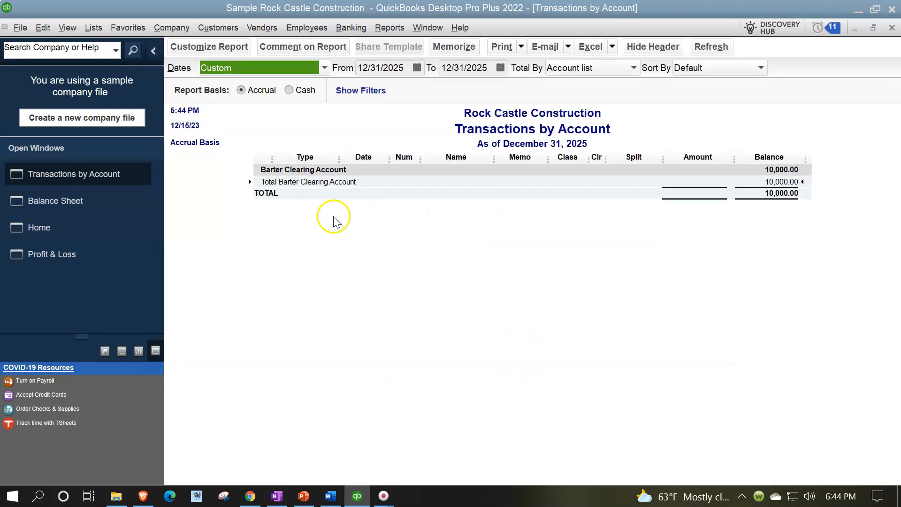
{"action": "left_click", "coordinate": [403, 67]}
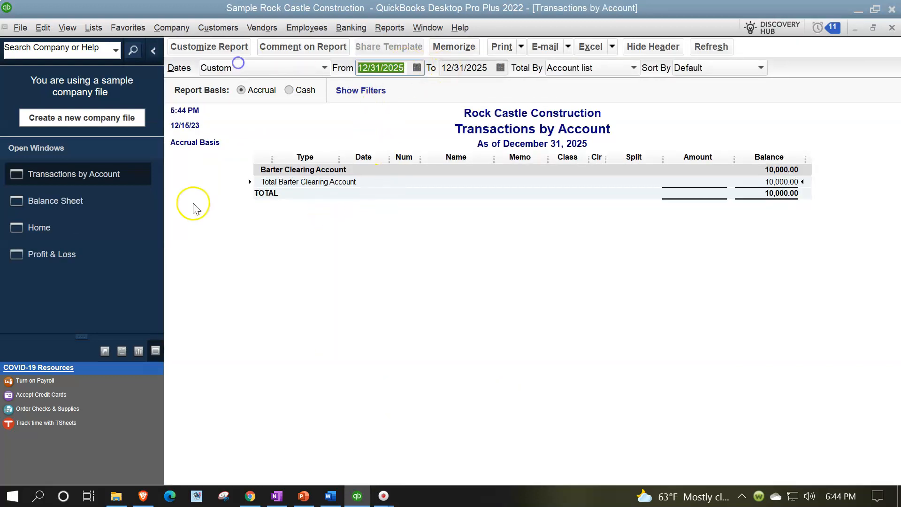
{"action": "type", "text": "01/01/2025"}
{"action": "key", "text": "Tab"}
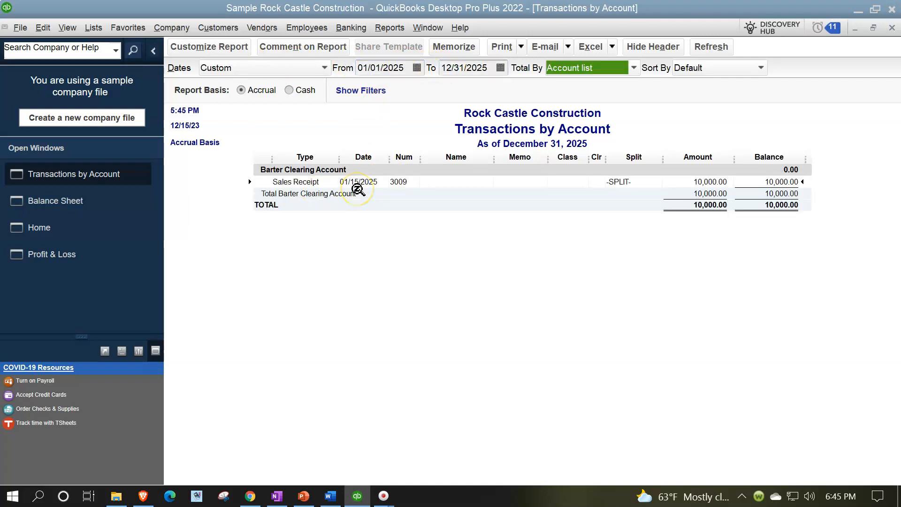
{"action": "left_click", "coordinate": [891, 28]}
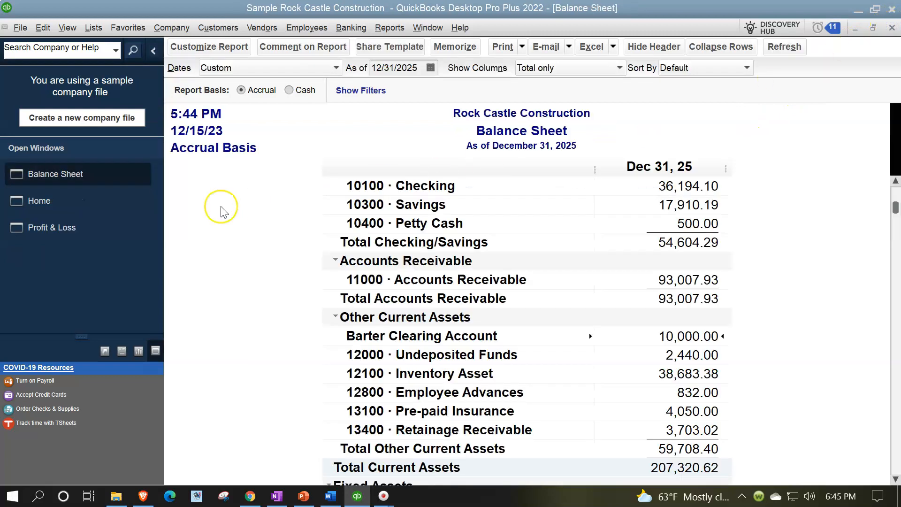
- Set the Profit & Loss report's date range to 01/01/2025 through 12/31/2025
{"action": "left_click", "coordinate": [30, 229]}
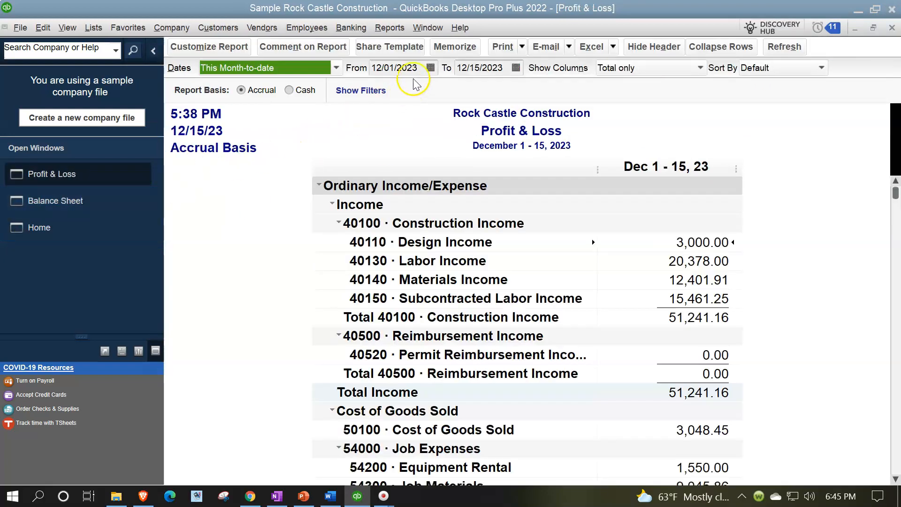
{"action": "left_click", "coordinate": [423, 66]}
{"action": "double_click", "coordinate": [422, 66]}
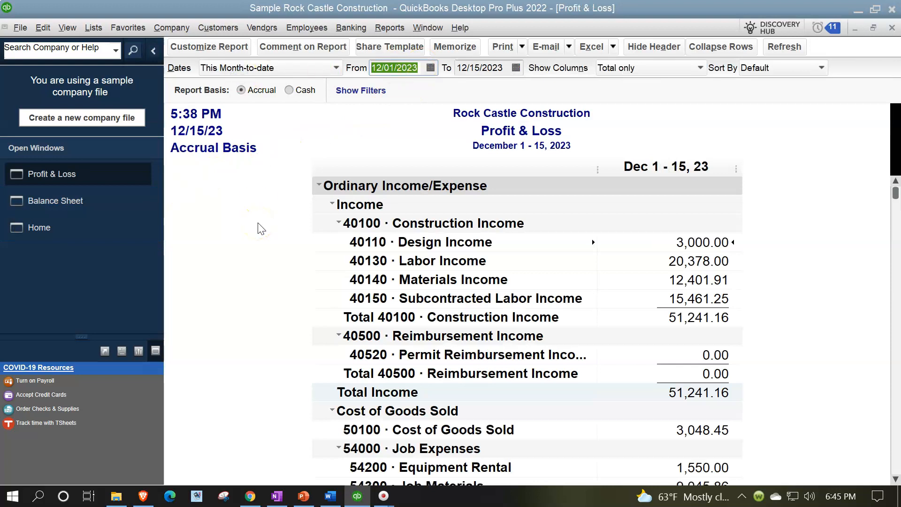
{"action": "type", "text": "01/01/2025"}
{"action": "key", "text": "Tab"}
{"action": "type", "text": "12/31/2025"}
{"action": "key", "text": "Tab"}
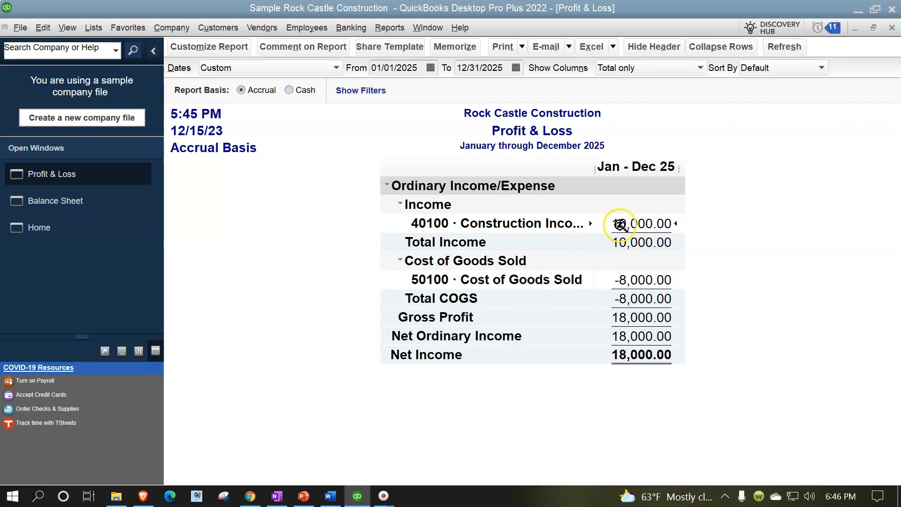
- Check the transaction detail behind 40100 · Construction Income, close it, and review the current assets on the Balance Sheet
{"action": "double_click", "coordinate": [620, 226]}
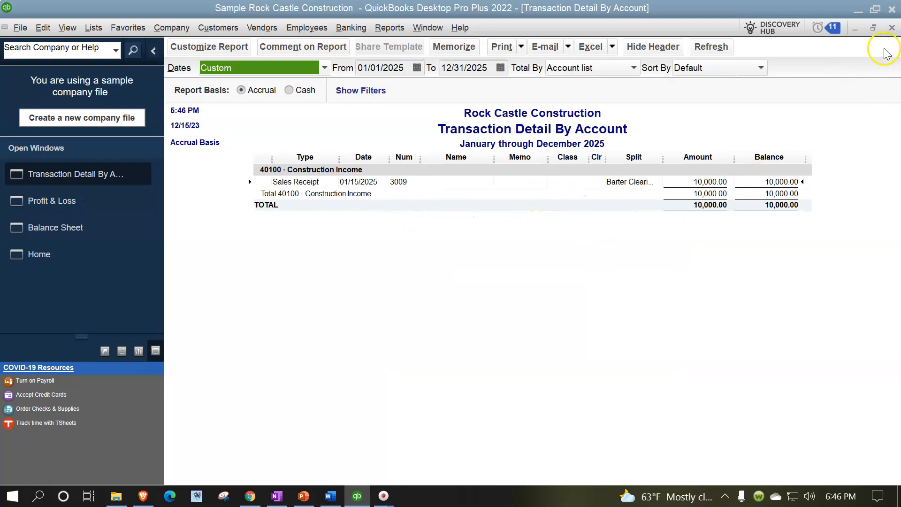
{"action": "left_click", "coordinate": [892, 28]}
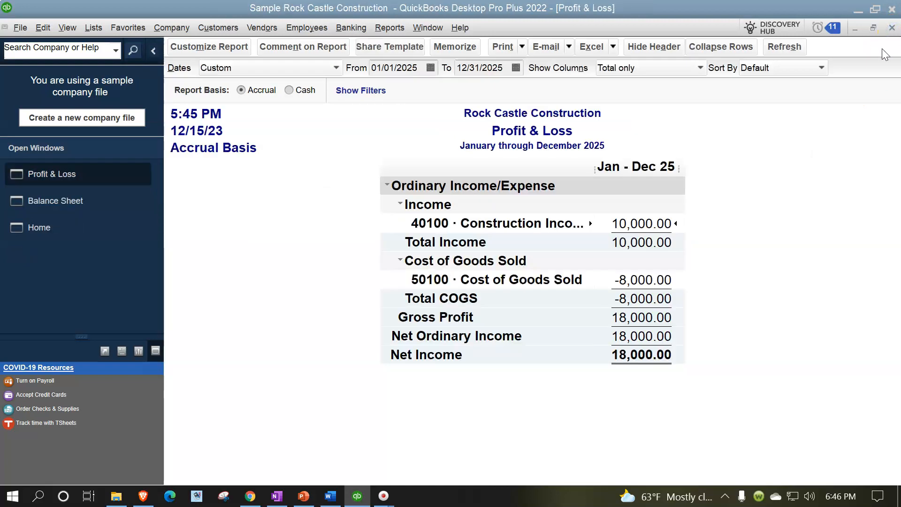
{"action": "left_click", "coordinate": [85, 192]}
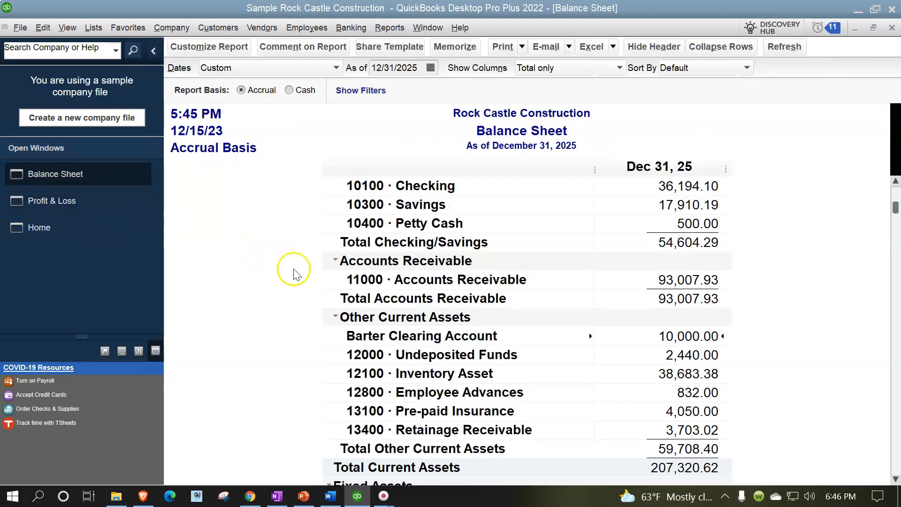
{"action": "scroll", "coordinate": [467, 366], "scroll_direction": "up", "scroll_amount": 1}
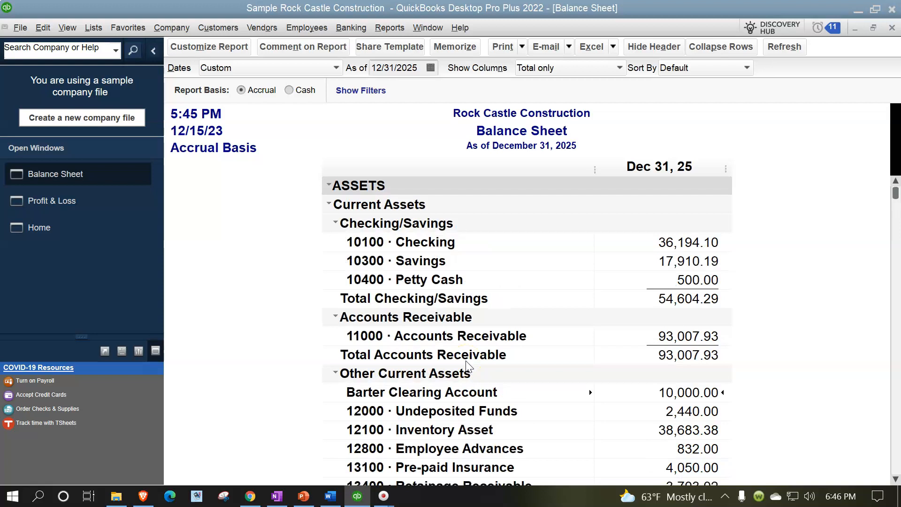
{"action": "scroll", "coordinate": [468, 366], "scroll_direction": "down", "scroll_amount": 1}
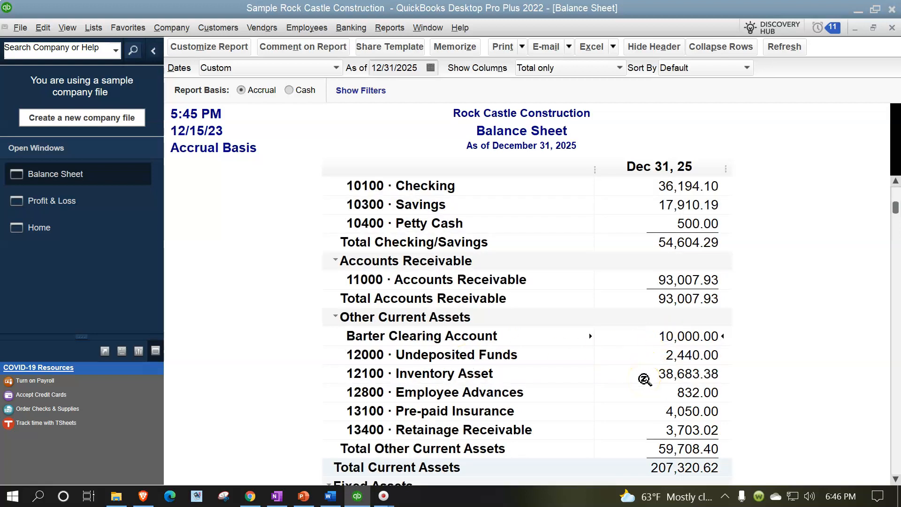
{"action": "scroll", "coordinate": [645, 379], "scroll_direction": "down", "scroll_amount": 1}
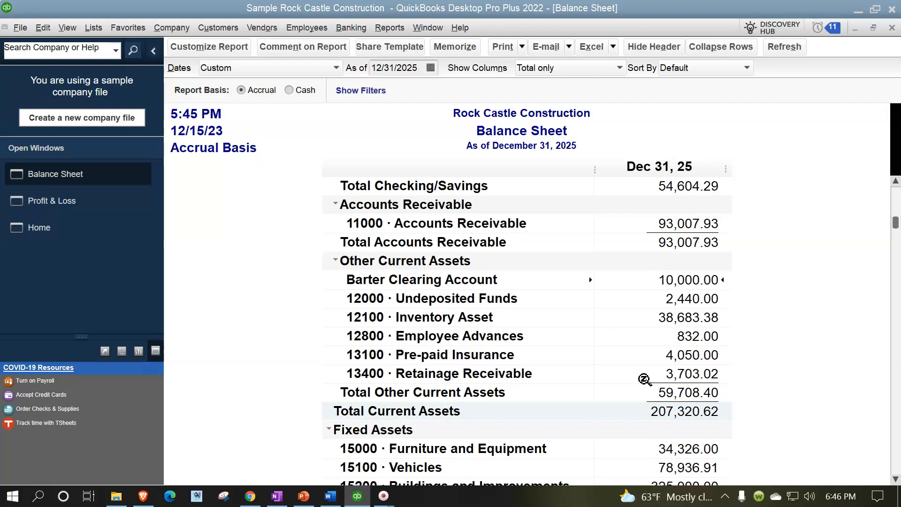
{"action": "left_click", "coordinate": [674, 312]}
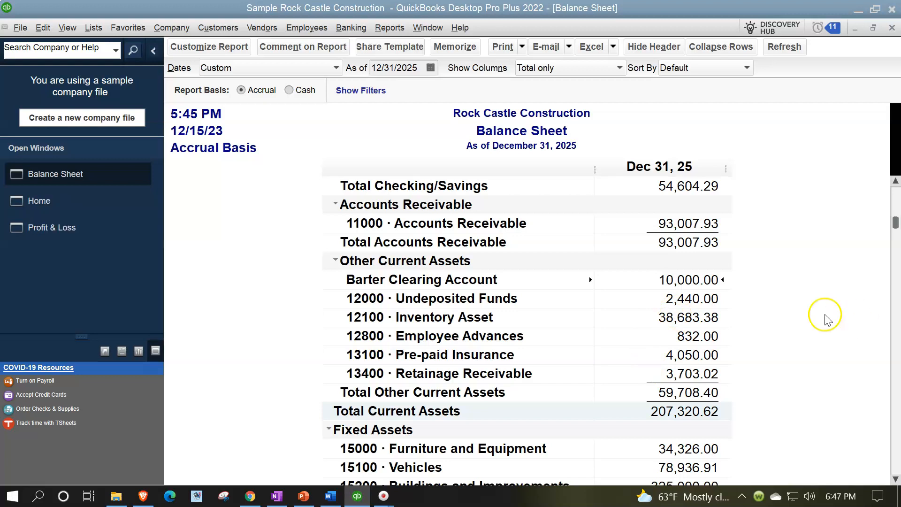
- Open the Barter Clearing Account's register from the chart of accounts and collapse the list of open windows
{"action": "left_click", "coordinate": [43, 227]}
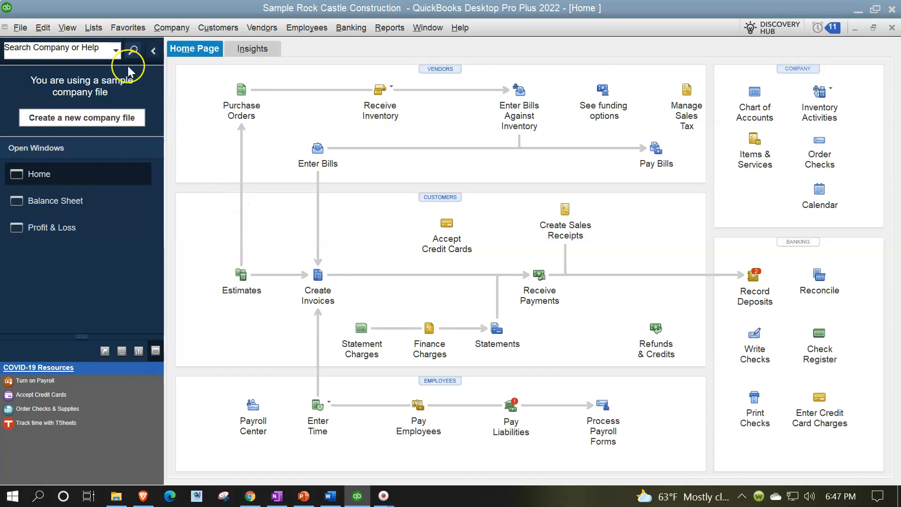
{"action": "left_click", "coordinate": [94, 28]}
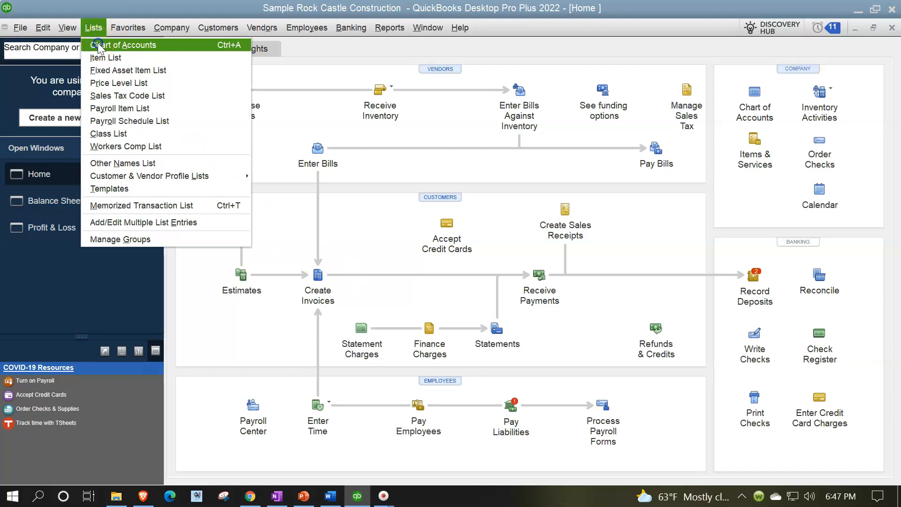
{"action": "left_click", "coordinate": [98, 45]}
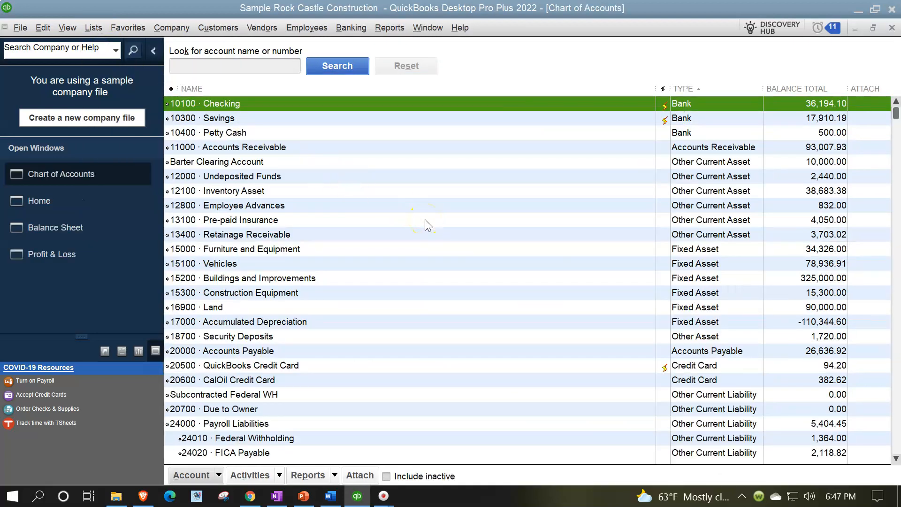
{"action": "left_click", "coordinate": [289, 162]}
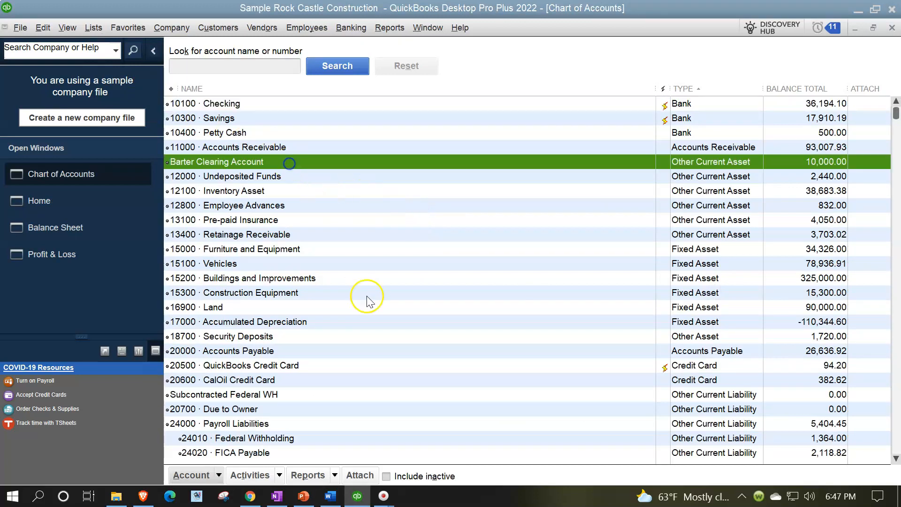
{"action": "double_click", "coordinate": [380, 165]}
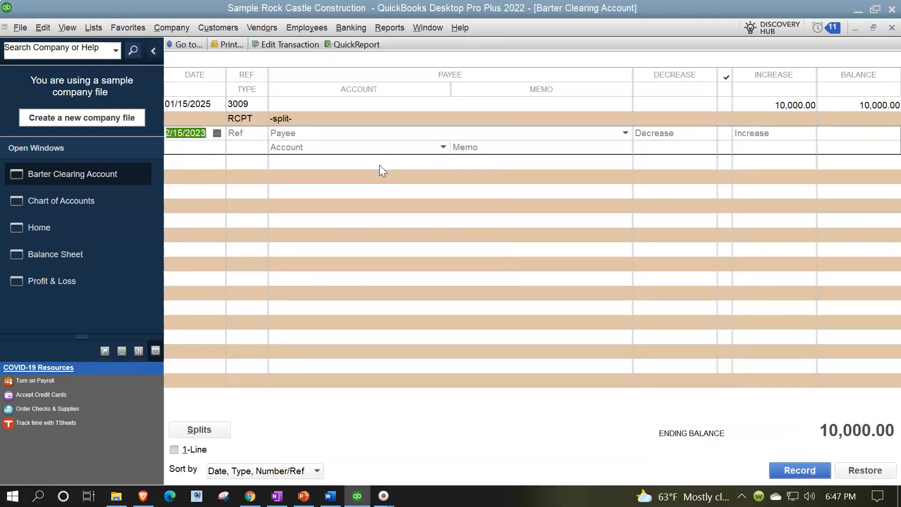
{"action": "left_click", "coordinate": [153, 52]}
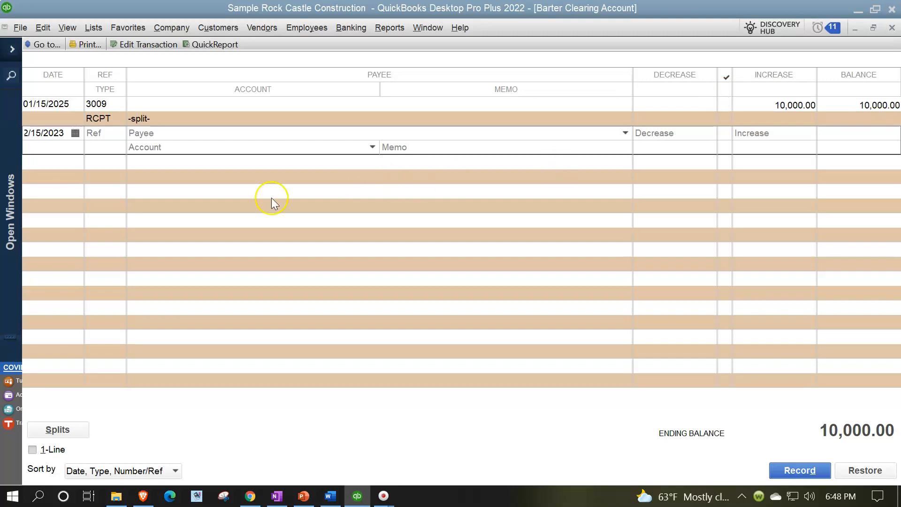
- Start a new entry in the Barter Clearing Account register dated 01/15/2025 with a decrease of 2,000
{"action": "double_click", "coordinate": [54, 133]}
{"action": "left_click_drag", "start_coordinate": [8, 124], "coordinate": [7, 124]}
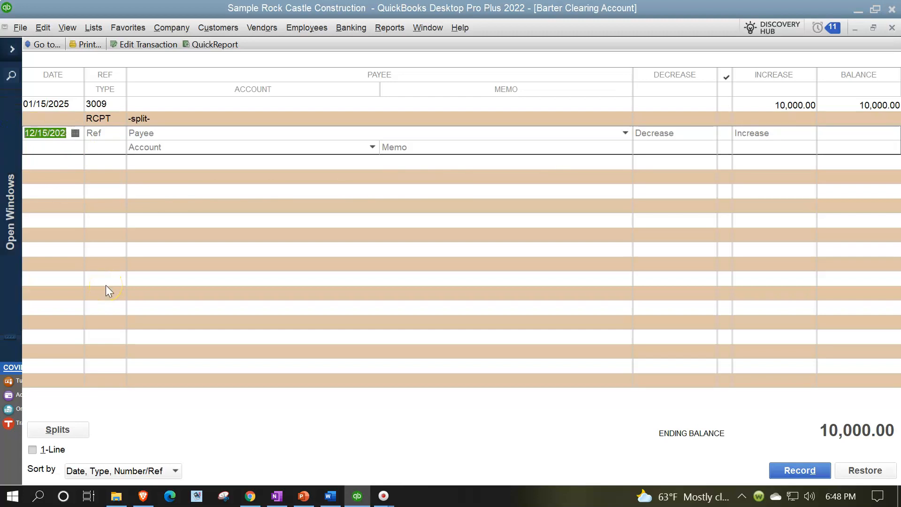
{"action": "type", "text": "01152025"}
{"action": "key", "text": "Tab"}
{"action": "key", "text": "Tab"}
{"action": "key", "text": "Tab"}
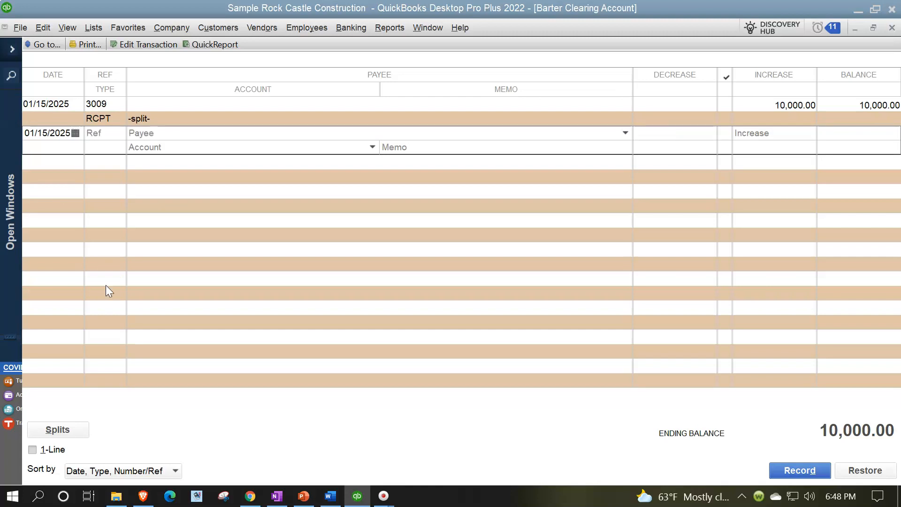
{"action": "type", "text": "2000"}
{"action": "key", "text": "Tab"}
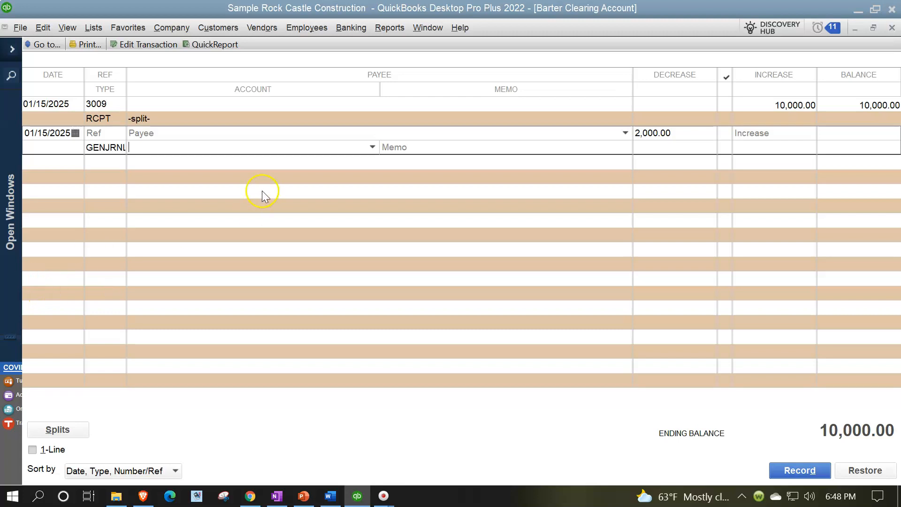
{"action": "left_click", "coordinate": [372, 147]}
{"action": "left_click", "coordinate": [373, 147]}
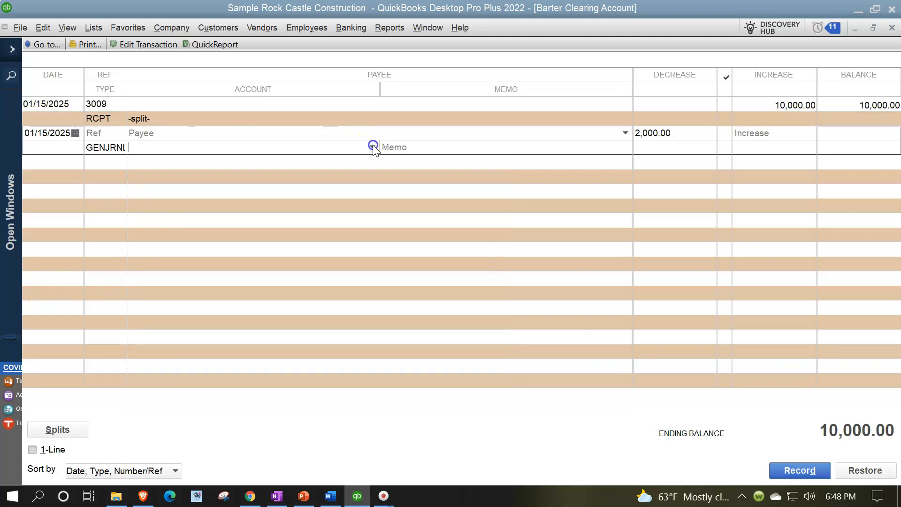
{"action": "type", "text": "supp"}
{"action": "key", "text": "BackSpace"}
{"action": "key", "text": "BackSpace"}
{"action": "key", "text": "BackSpace"}
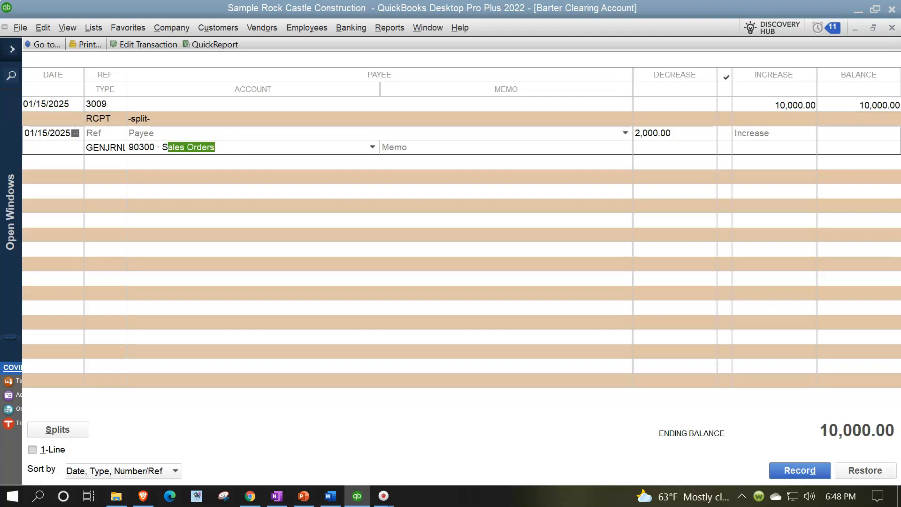
{"action": "left_click", "coordinate": [370, 141]}
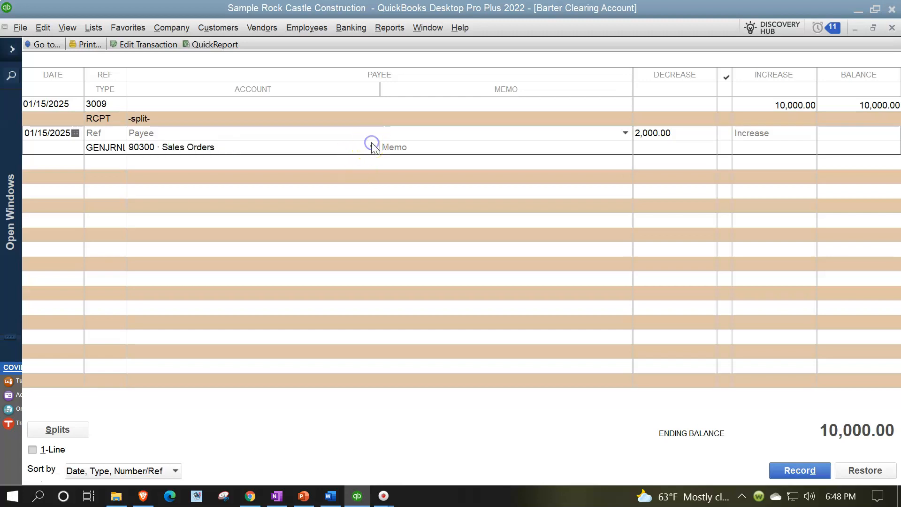
{"action": "left_click_drag", "start_coordinate": [221, 148], "coordinate": [90, 153]}
{"action": "key", "text": "BackSpace"}
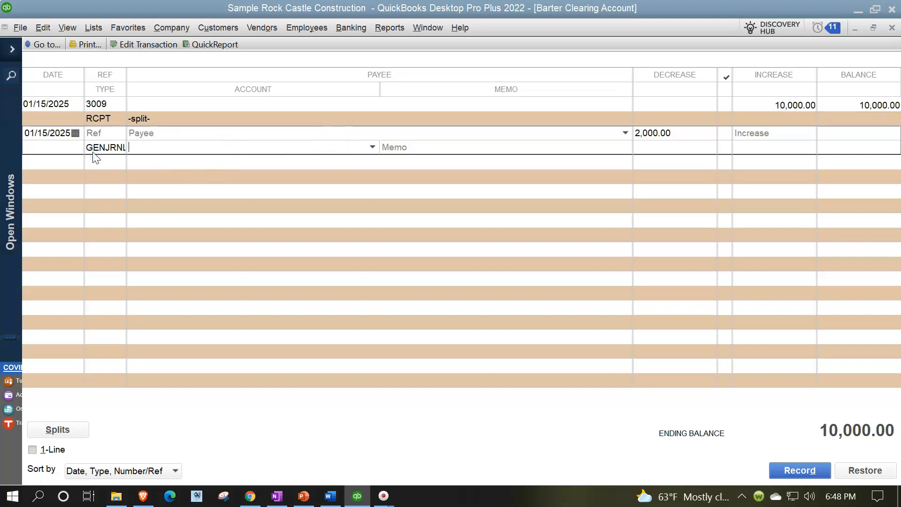
- Assign the 2,000 decrease entry to the expense account 63000 · Office Supplies
{"action": "left_click", "coordinate": [372, 146]}
{"action": "scroll", "coordinate": [386, 351], "scroll_direction": "down", "scroll_amount": 3}
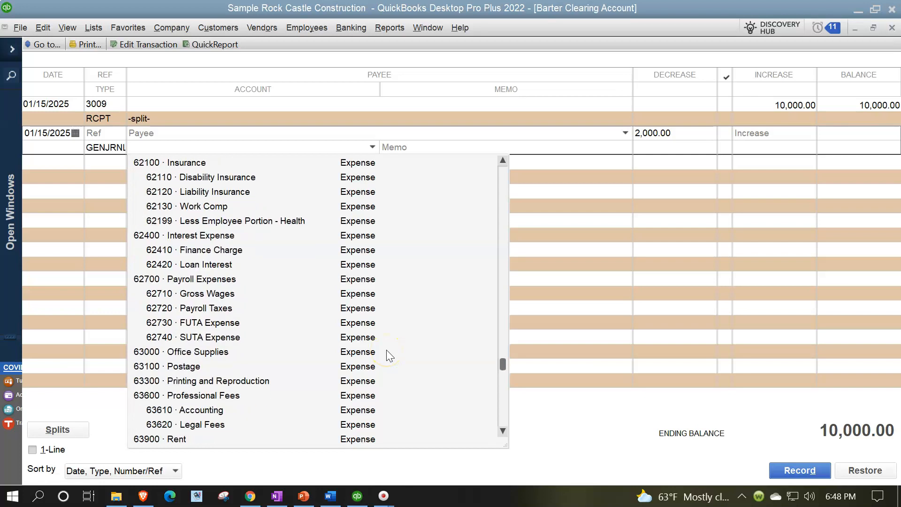
{"action": "left_click", "coordinate": [224, 352]}
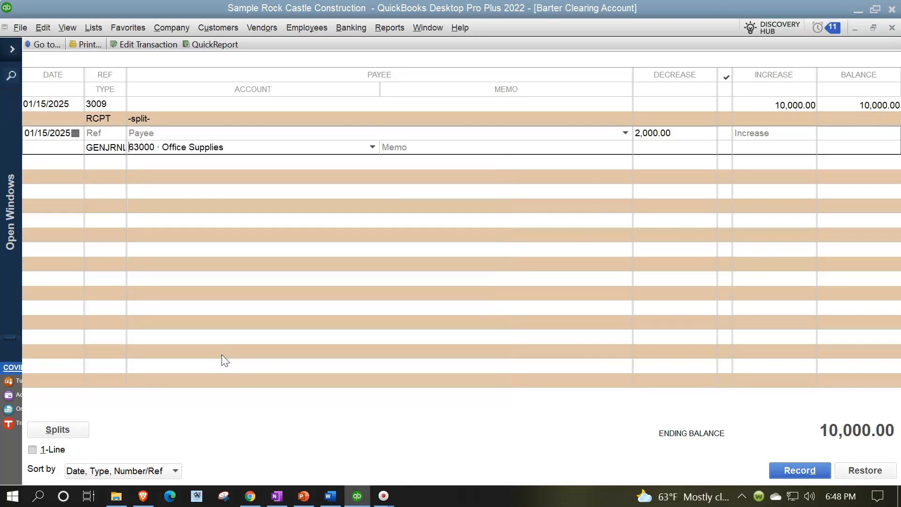
- Record the Office Supplies entry in the register and bring the Balance Sheet back up from the list of open windows
{"action": "key", "text": "Tab"}
{"action": "left_click", "coordinate": [800, 470]}
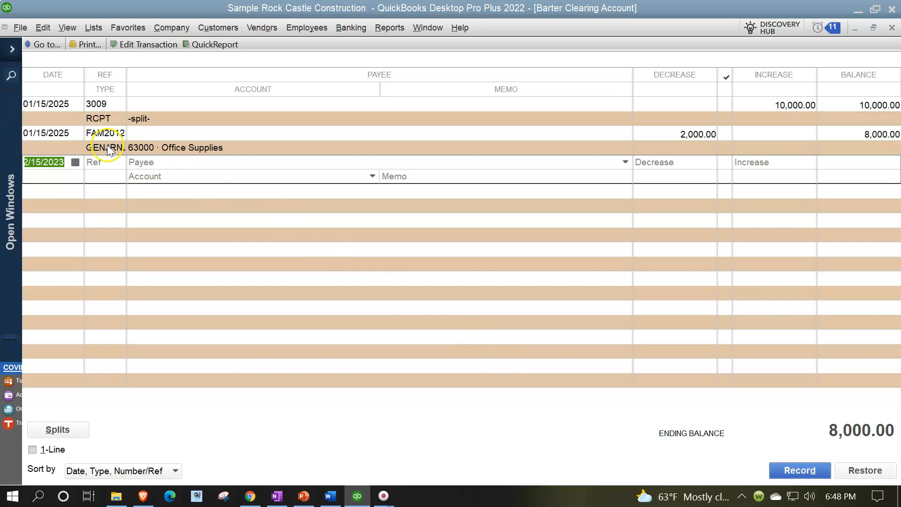
{"action": "left_click", "coordinate": [13, 50]}
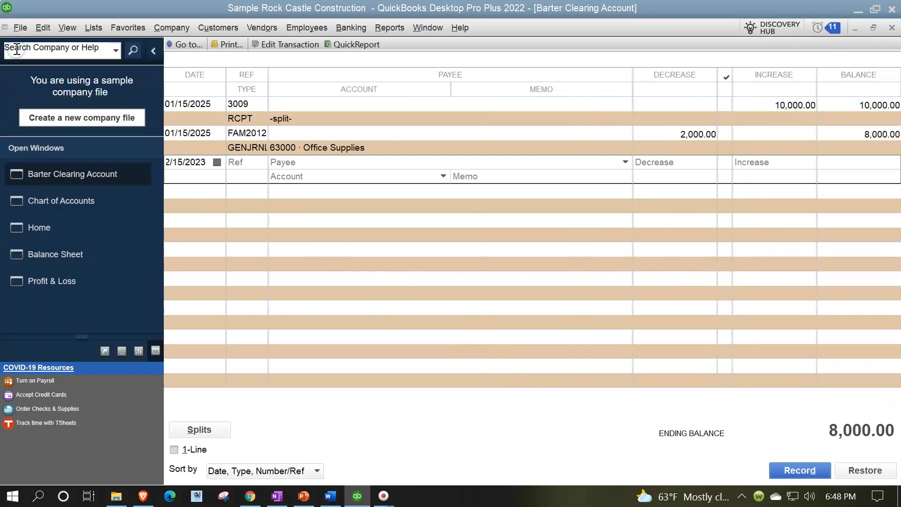
{"action": "left_click", "coordinate": [75, 255]}
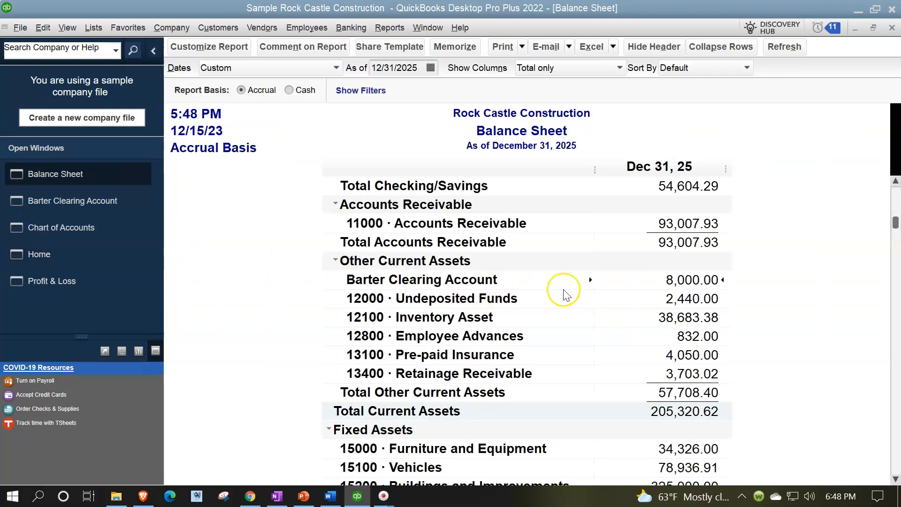
- Review the transactions behind the Barter Clearing Account balance from 01/01/2025 to 12/31/2025, and close the detail report
{"action": "double_click", "coordinate": [677, 280]}
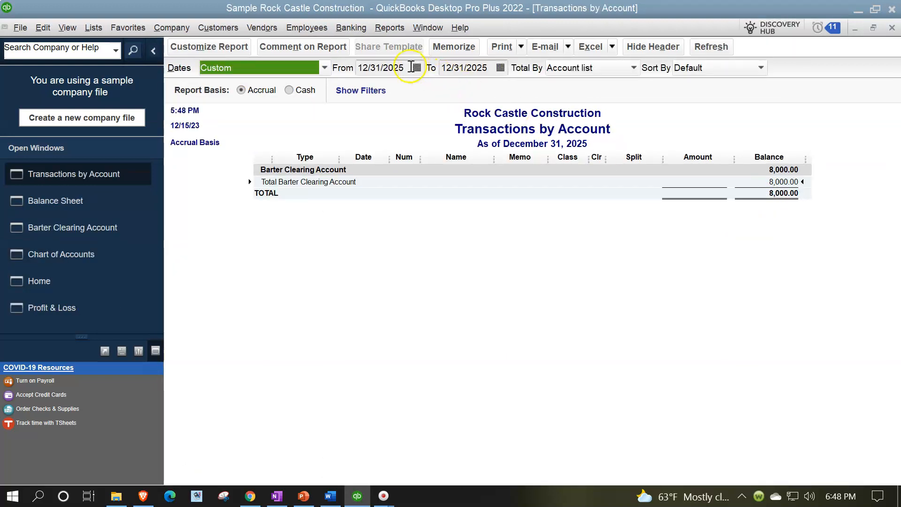
{"action": "key", "text": "Tab"}
{"action": "type", "text": "01/01/2025"}
{"action": "key", "text": "Tab"}
{"action": "key", "text": "Tab"}
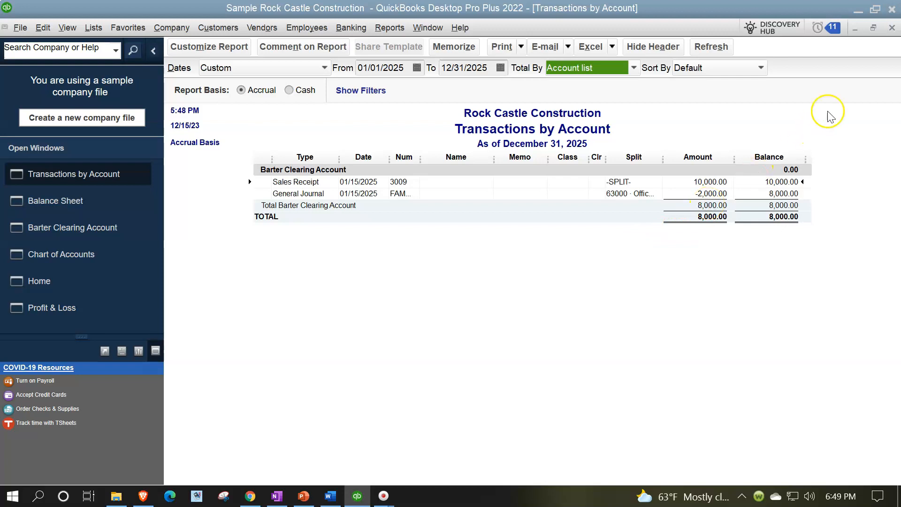
{"action": "left_click", "coordinate": [892, 28]}
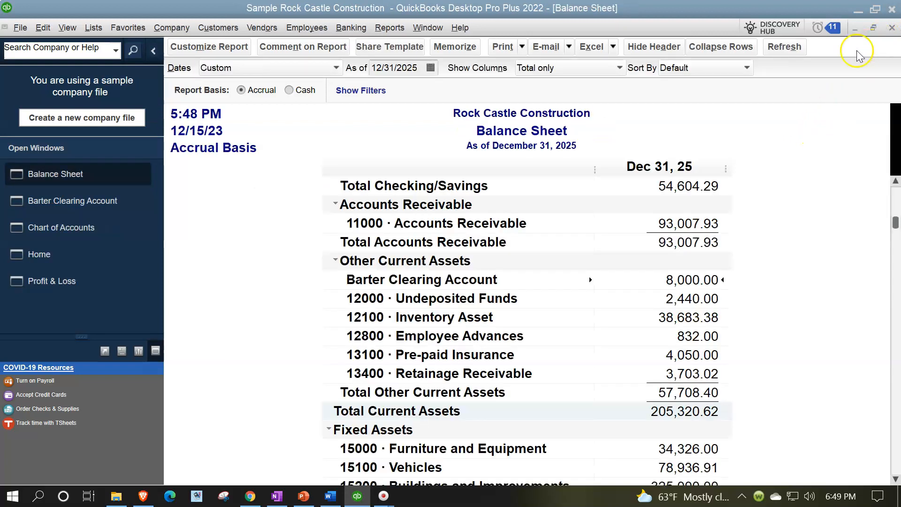
- Check the Office Supplies expense on the Profit & Loss, and review the current and fixed assets on the Balance Sheet
{"action": "left_click", "coordinate": [102, 276]}
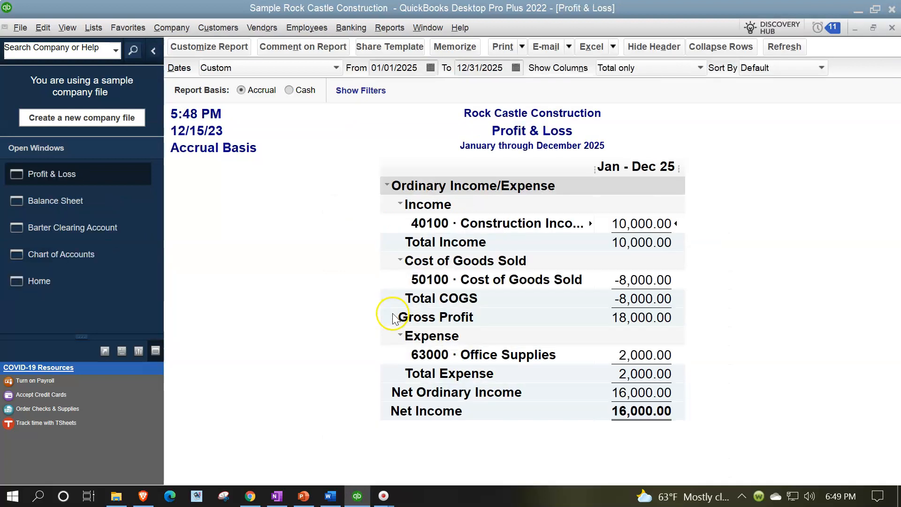
{"action": "left_click", "coordinate": [653, 351]}
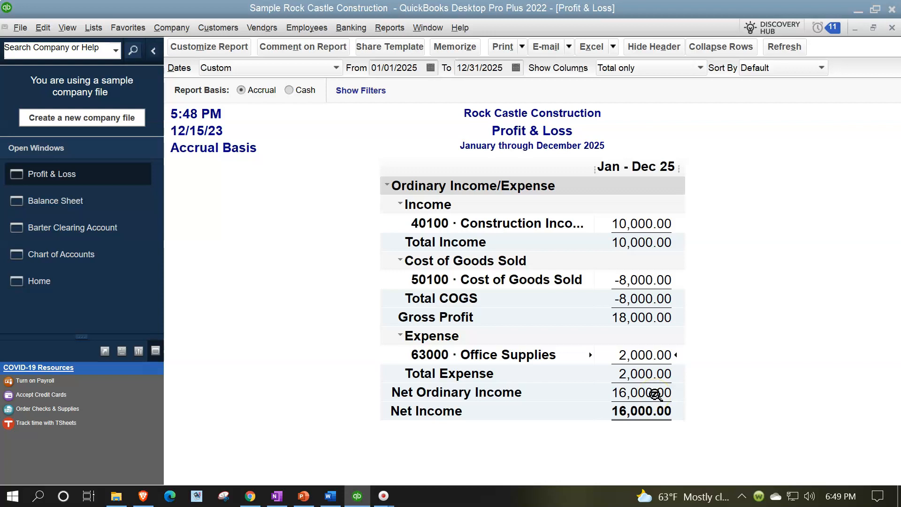
{"action": "left_click", "coordinate": [107, 204]}
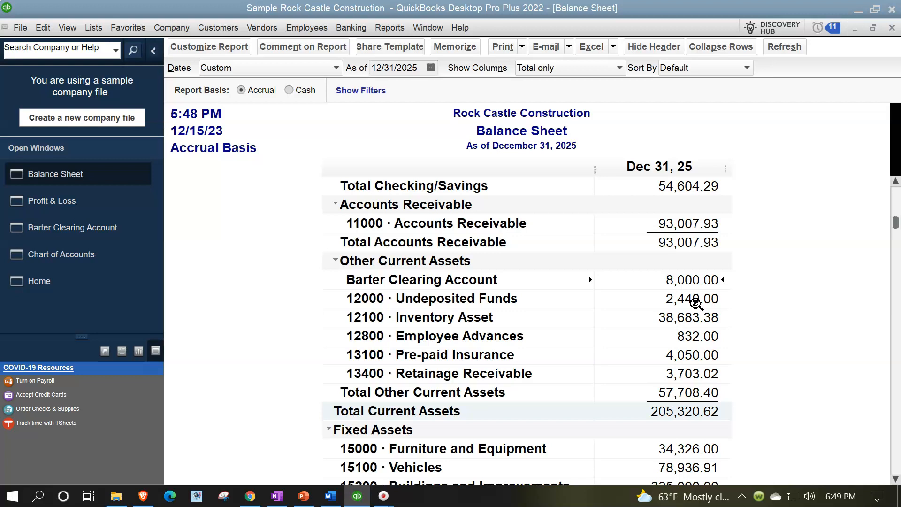
{"action": "scroll", "coordinate": [696, 305], "scroll_direction": "down", "scroll_amount": 1}
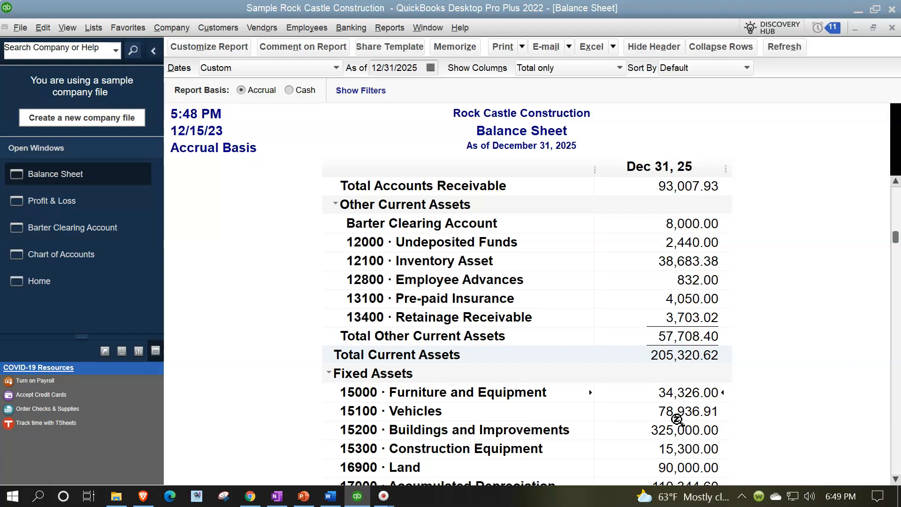
- Start a new entry in the Barter Clearing Account register with a decrease of 5,000
{"action": "left_click", "coordinate": [81, 233]}
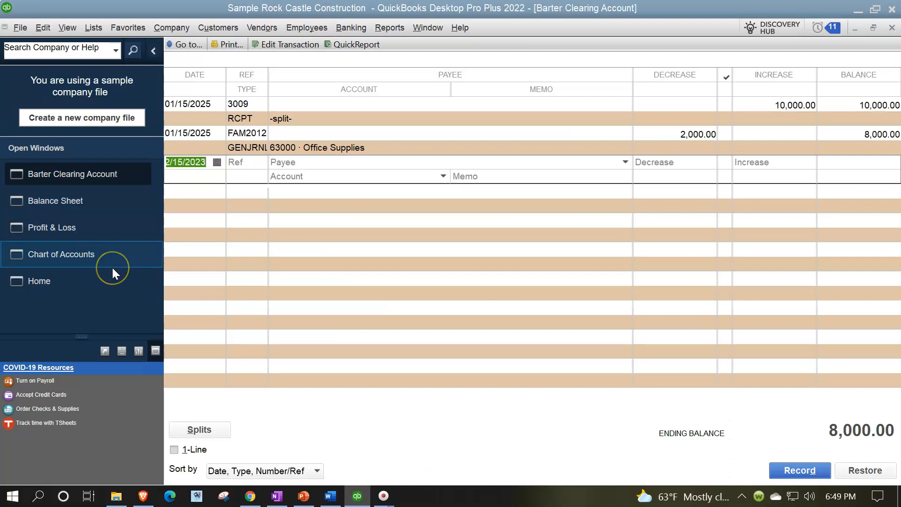
{"action": "key", "text": "Tab"}
{"action": "key", "text": "Tab"}
{"action": "key", "text": "Tab"}
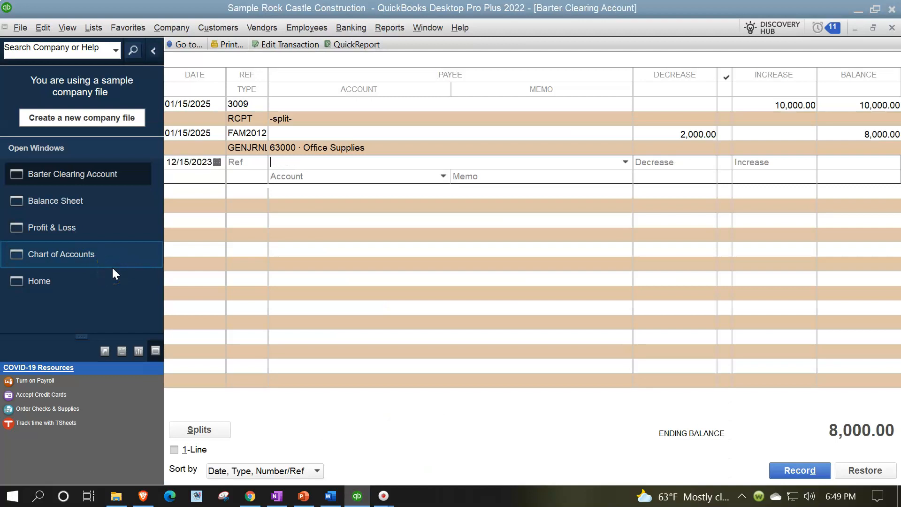
{"action": "type", "text": "5000"}
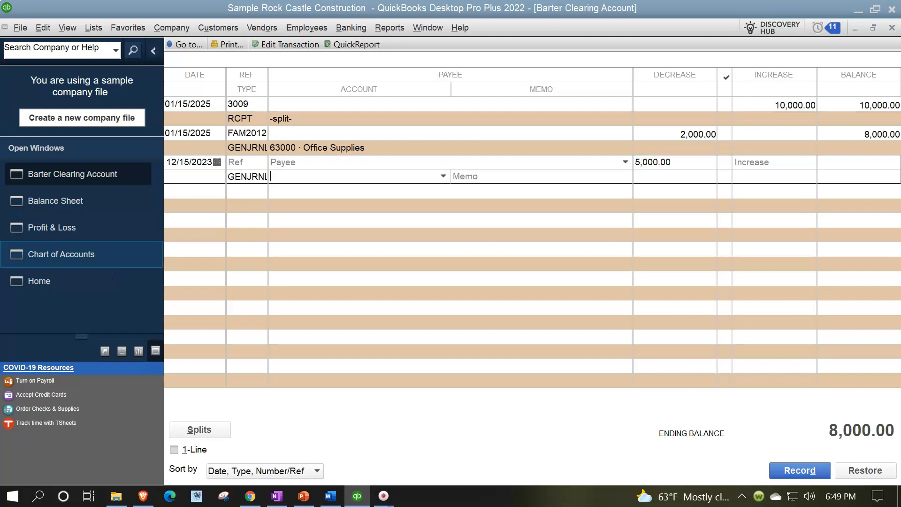
- Assign the 5,000 decrease to the fixed asset account 15000 · Furniture and Equipment and record the entry
{"action": "type", "text": "Furniture and Equipment"}
{"action": "key", "text": "Tab"}
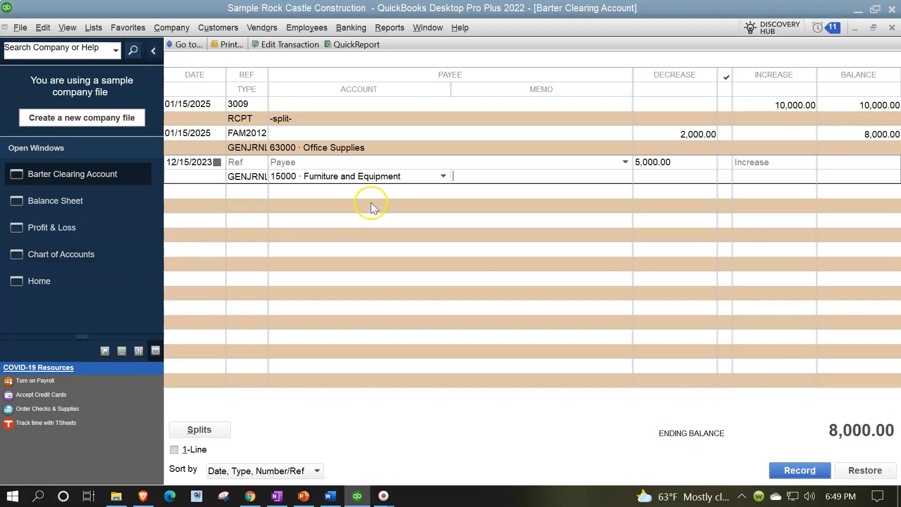
{"action": "left_click", "coordinate": [443, 176]}
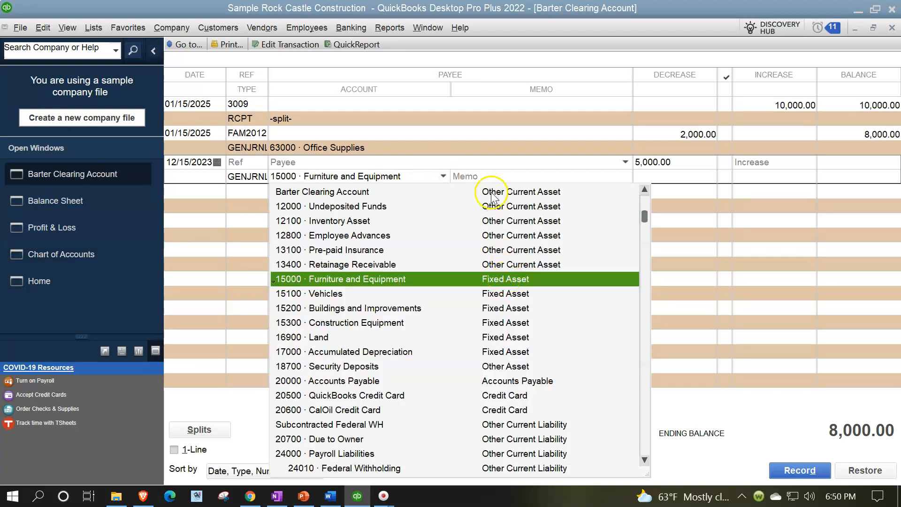
{"action": "left_click", "coordinate": [484, 176]}
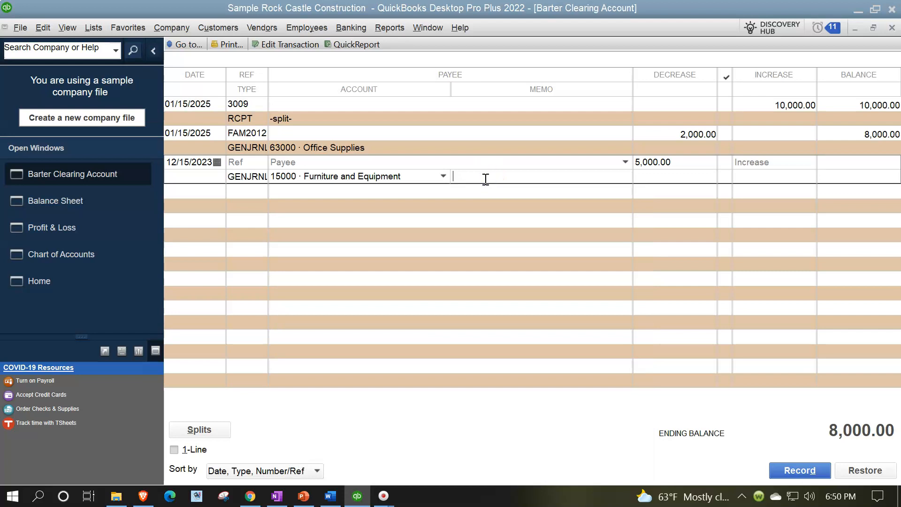
{"action": "left_click", "coordinate": [781, 469]}
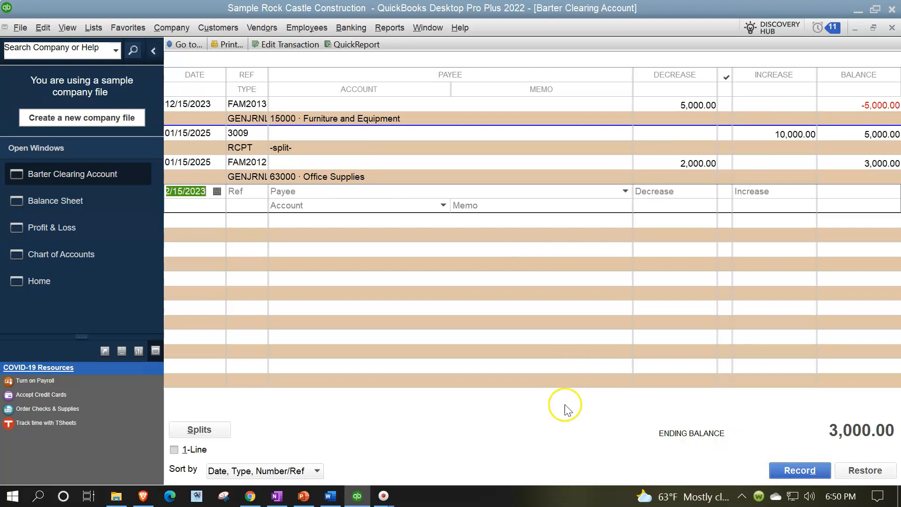
- Change the date of the Furniture and Equipment entry to 01/15/2025 and record the change
{"action": "left_click", "coordinate": [214, 104]}
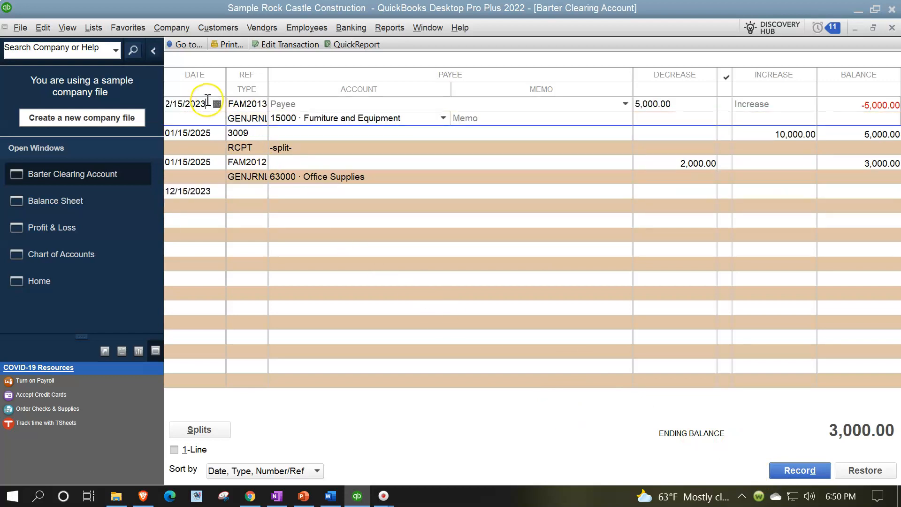
{"action": "left_click_drag", "start_coordinate": [208, 101], "coordinate": [91, 148]}
{"action": "type", "text": "011525"}
{"action": "key", "text": "Tab"}
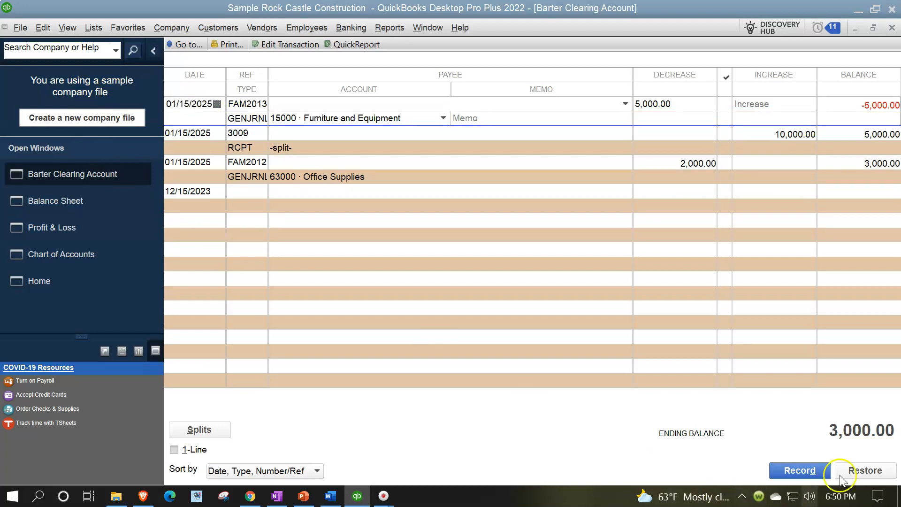
{"action": "left_click", "coordinate": [814, 471]}
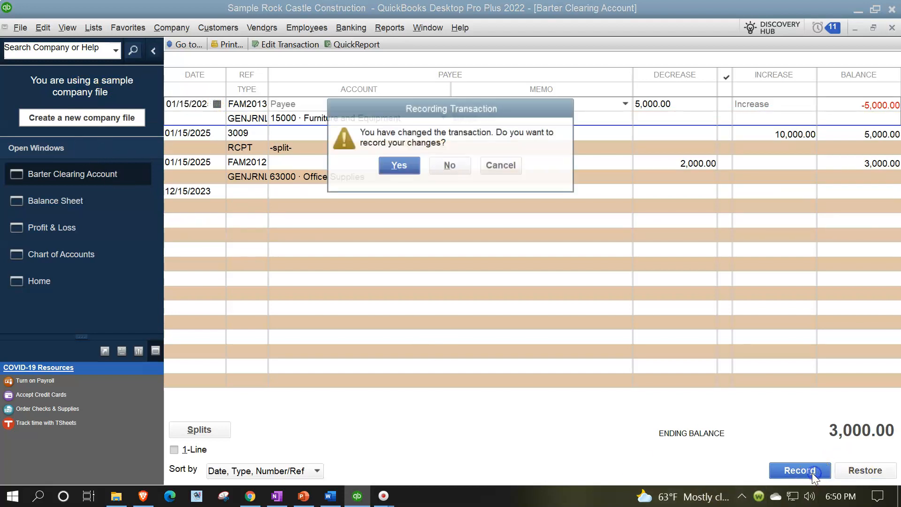
{"action": "left_click", "coordinate": [398, 166]}
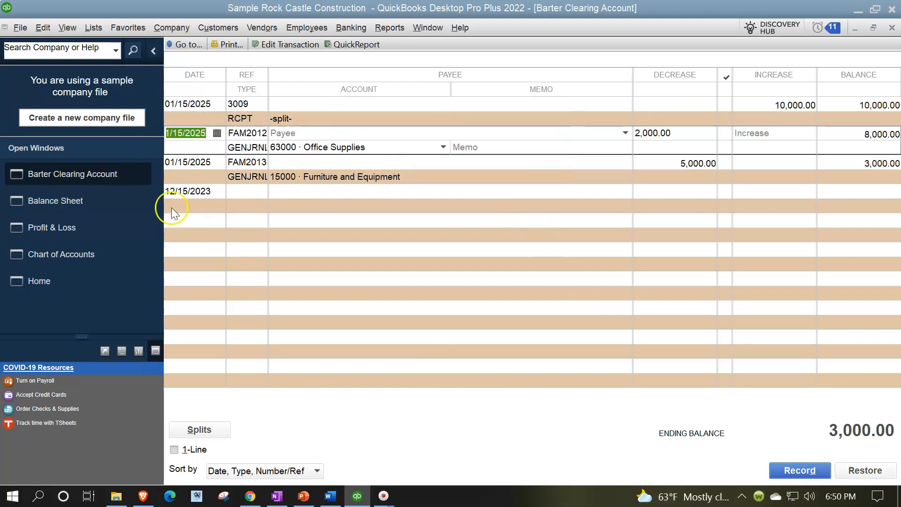
- From the refreshed Balance Sheet, review the Barter Clearing Account transactions since 01/01/25, including the furniture purchase, and close the detail report
{"action": "left_click", "coordinate": [90, 202]}
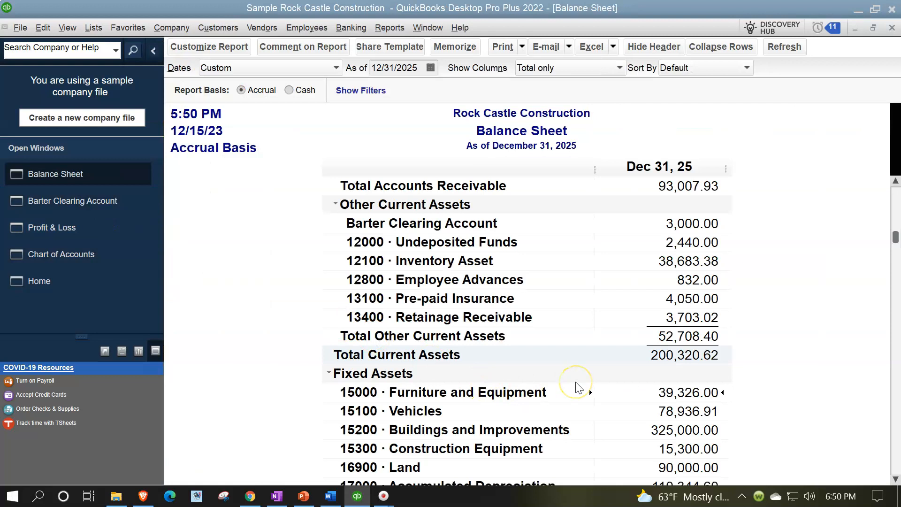
{"action": "scroll", "coordinate": [576, 387], "scroll_direction": "up", "scroll_amount": 3}
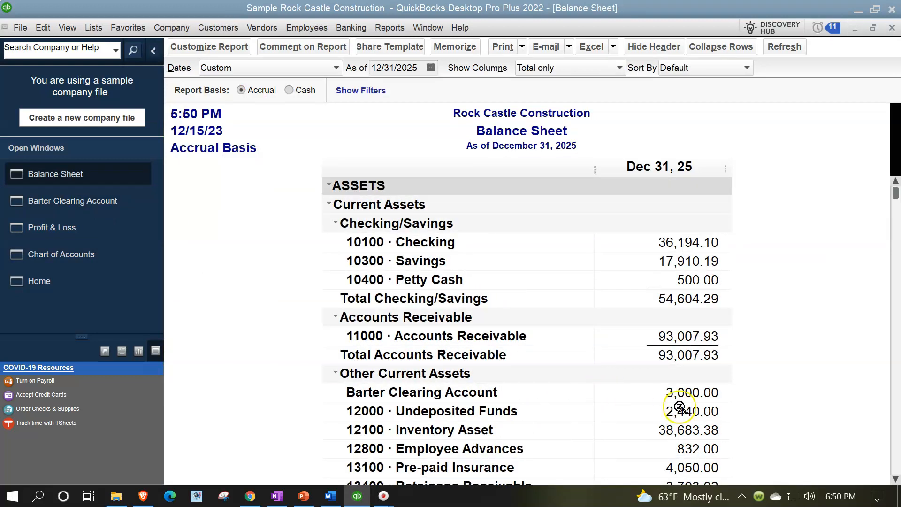
{"action": "double_click", "coordinate": [690, 390]}
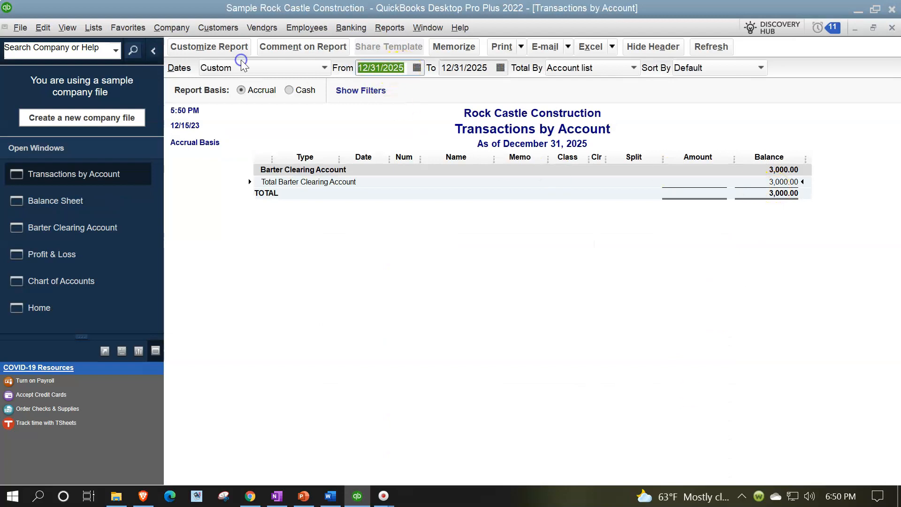
{"action": "type", "text": "01/01/25"}
{"action": "key", "text": "Tab"}
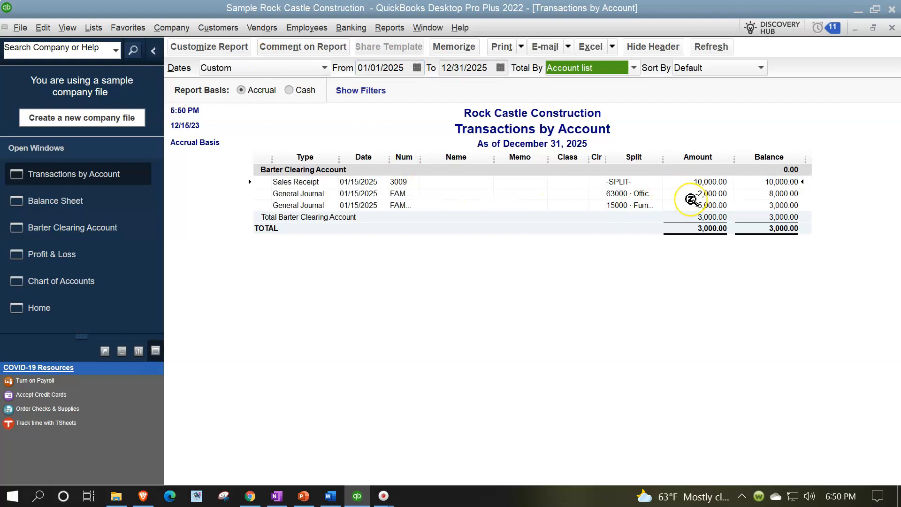
{"action": "left_click", "coordinate": [892, 28]}
{"action": "left_click", "coordinate": [892, 28]}
- Review the transactions behind 15000 · Furniture and Equipment on the Balance Sheet from 01/01/2025, and close the detail report
{"action": "scroll", "coordinate": [778, 324], "scroll_direction": "down", "scroll_amount": 2}
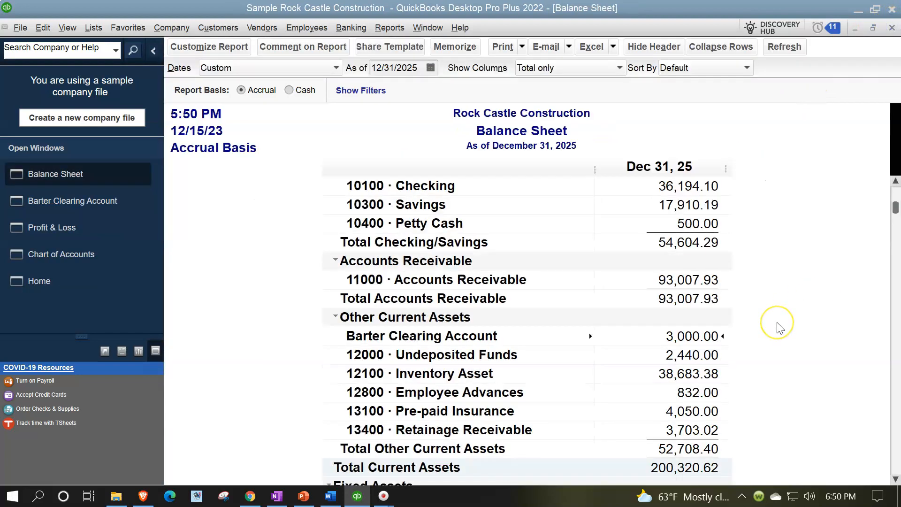
{"action": "scroll", "coordinate": [778, 327], "scroll_direction": "down", "scroll_amount": 2}
{"action": "double_click", "coordinate": [688, 336]}
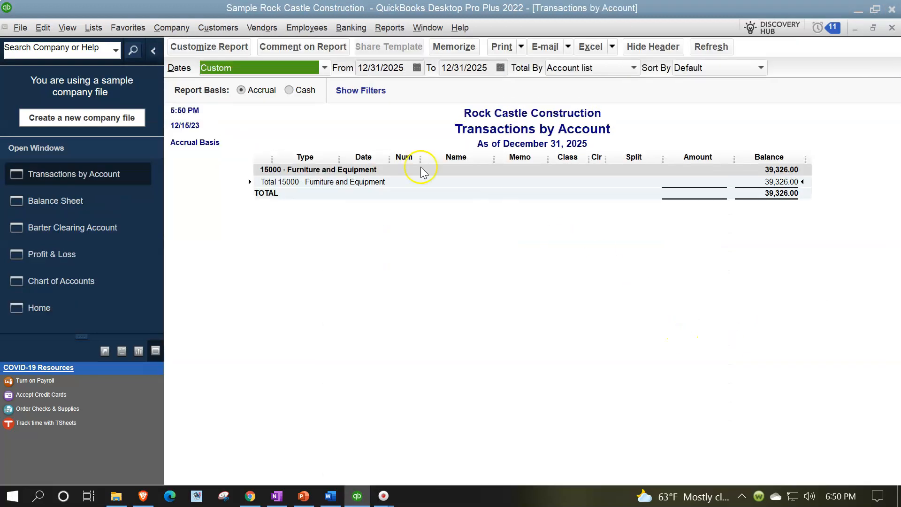
{"action": "left_click", "coordinate": [388, 68]}
{"action": "type", "text": "0"}
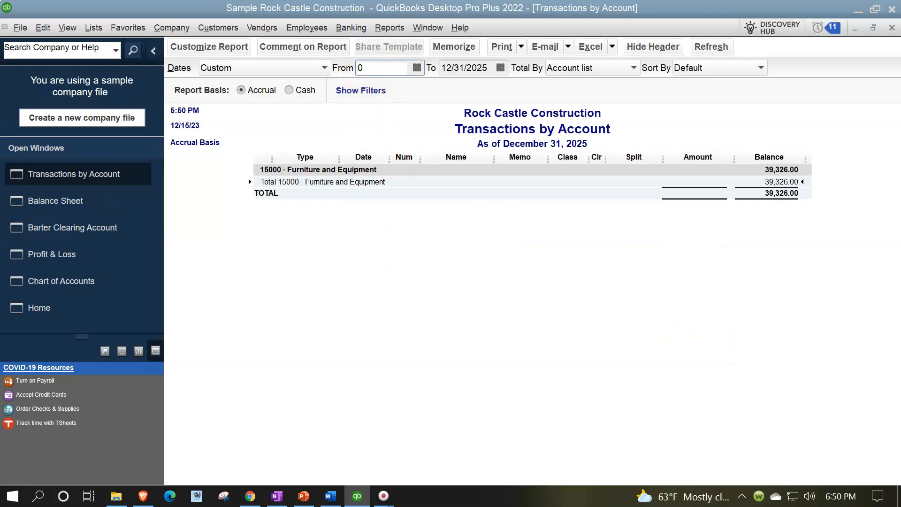
{"action": "type", "text": "1/01/2025"}
{"action": "key", "text": "Tab"}
{"action": "key", "text": "Tab"}
{"action": "key", "text": "Tab"}
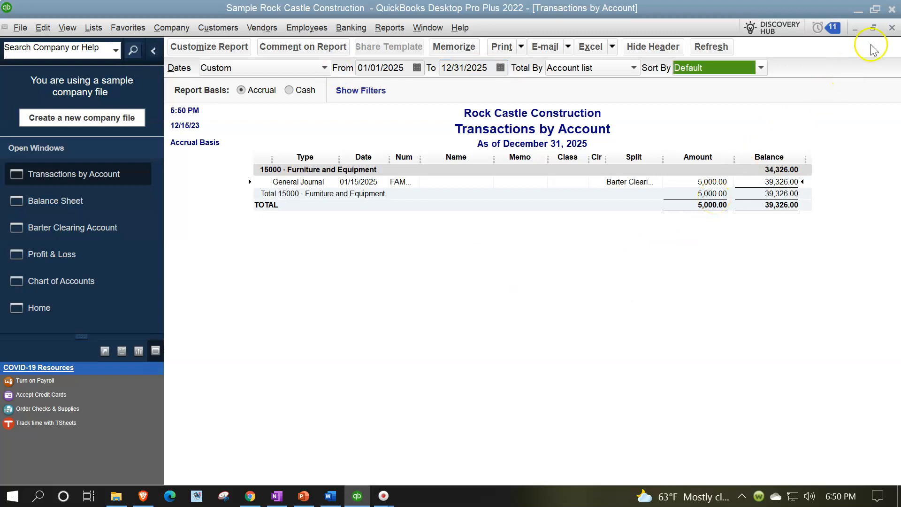
{"action": "left_click", "coordinate": [892, 28]}
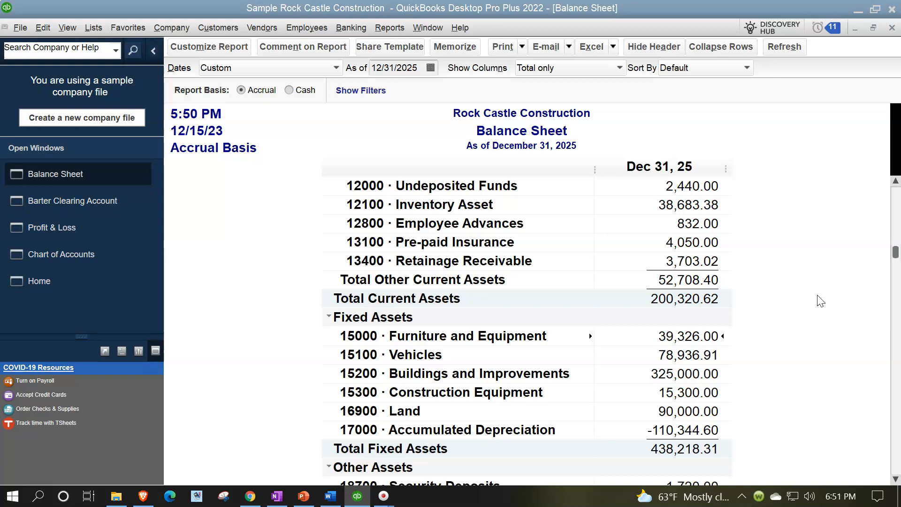
- Examine the Balance Sheet from the Barter Clearing Account under current assets through liabilities to net income and total equity
{"action": "scroll", "coordinate": [821, 301], "scroll_direction": "up", "scroll_amount": 2}
{"action": "scroll", "coordinate": [820, 300], "scroll_direction": "up", "scroll_amount": 2}
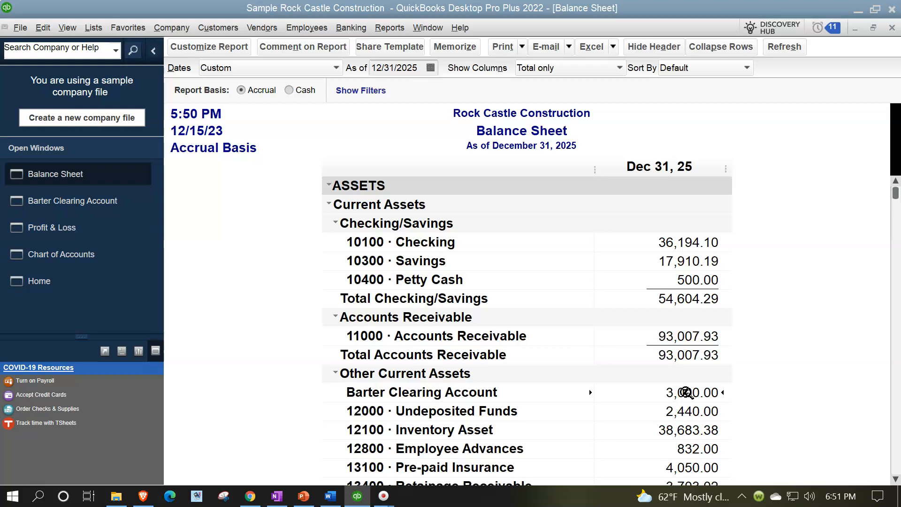
{"action": "scroll", "coordinate": [686, 392], "scroll_direction": "down", "scroll_amount": 14}
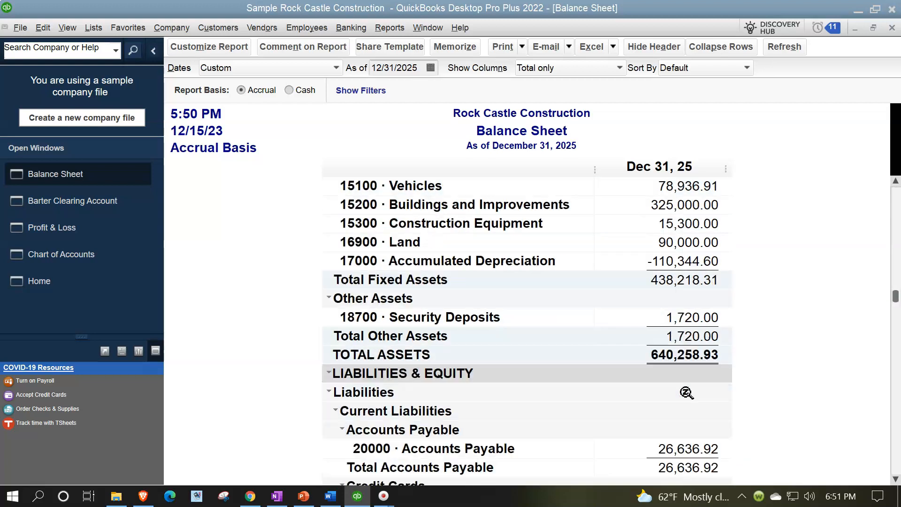
{"action": "scroll", "coordinate": [687, 392], "scroll_direction": "down", "scroll_amount": 5}
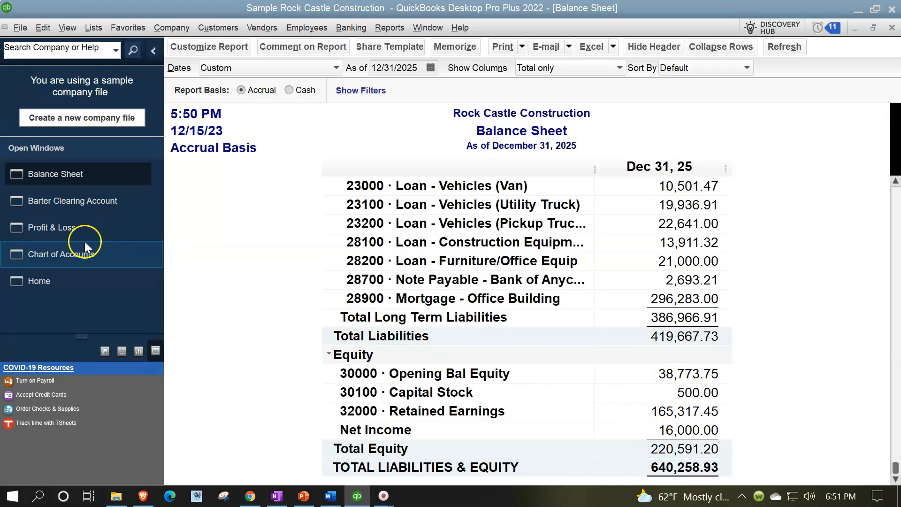
- In the Barter Clearing Account register, record an entry dated 01/15/2025 with a 2,000.00 decrease to 31400 · Shareholder Distributions
{"action": "left_click", "coordinate": [58, 204]}
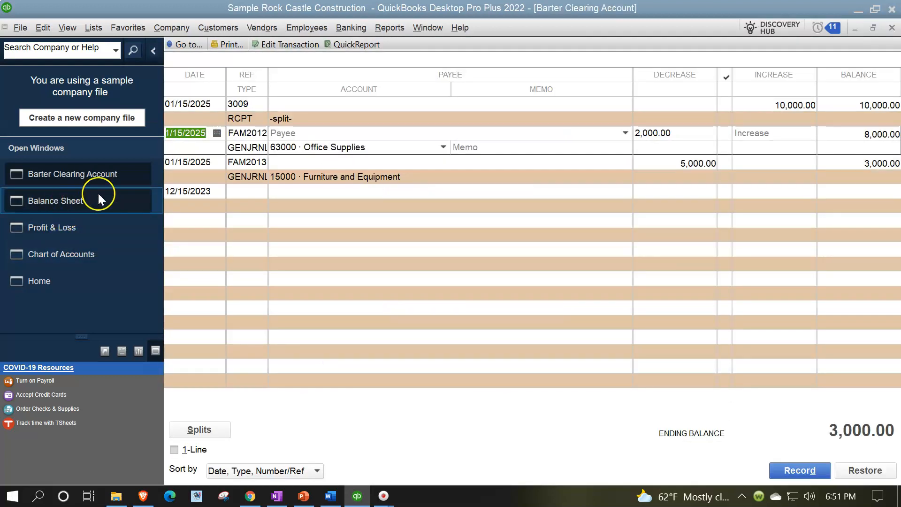
{"action": "left_click", "coordinate": [212, 193]}
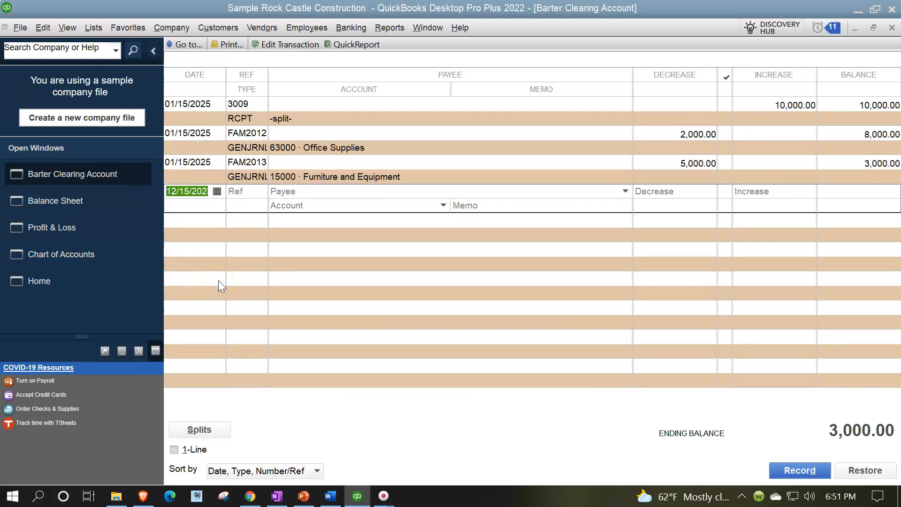
{"action": "type", "text": "0115"}
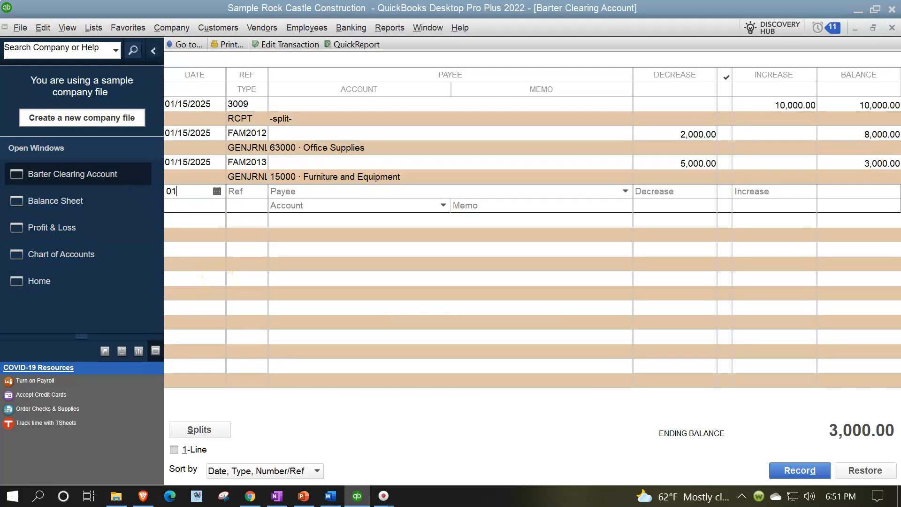
{"action": "key", "text": "Tab"}
{"action": "key", "text": "Tab"}
{"action": "key", "text": "Tab"}
{"action": "key", "text": "Tab"}
{"action": "key", "text": "Tab"}
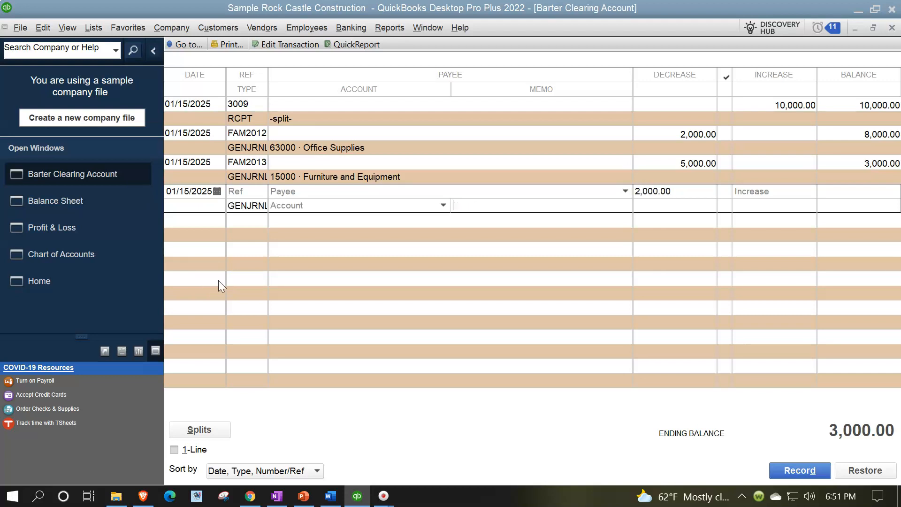
{"action": "left_click", "coordinate": [443, 205]}
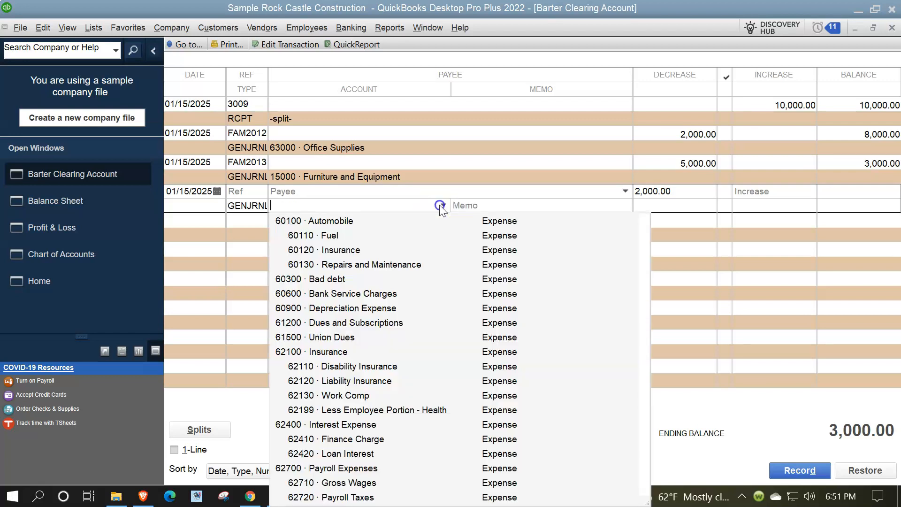
{"action": "scroll", "coordinate": [483, 336], "scroll_direction": "up", "scroll_amount": 9}
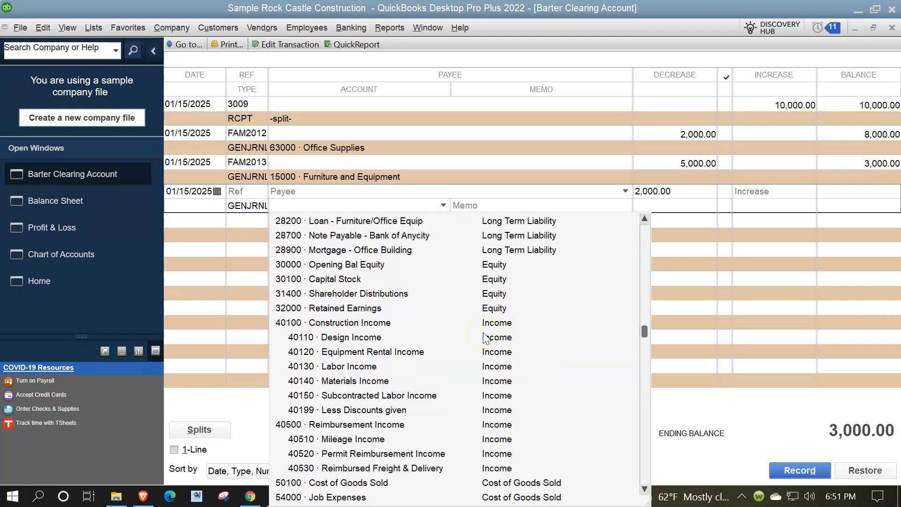
{"action": "left_click", "coordinate": [360, 293]}
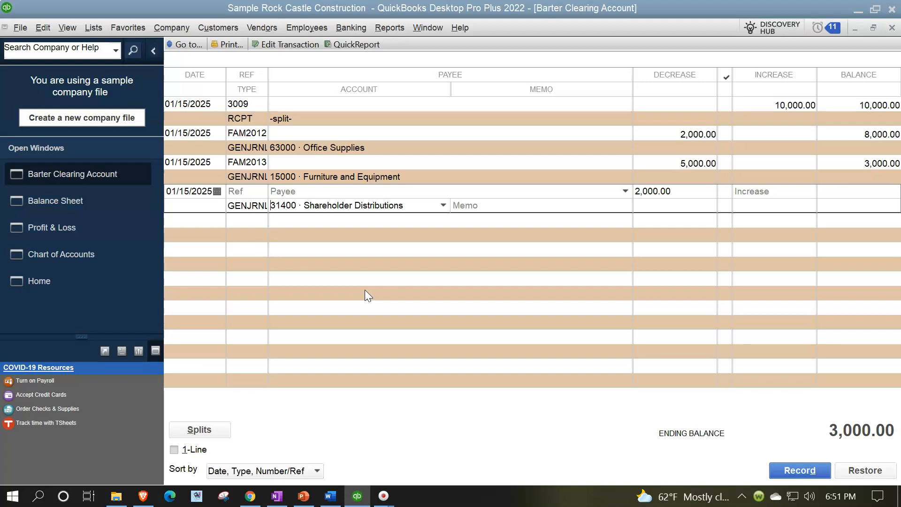
{"action": "left_click", "coordinate": [783, 470]}
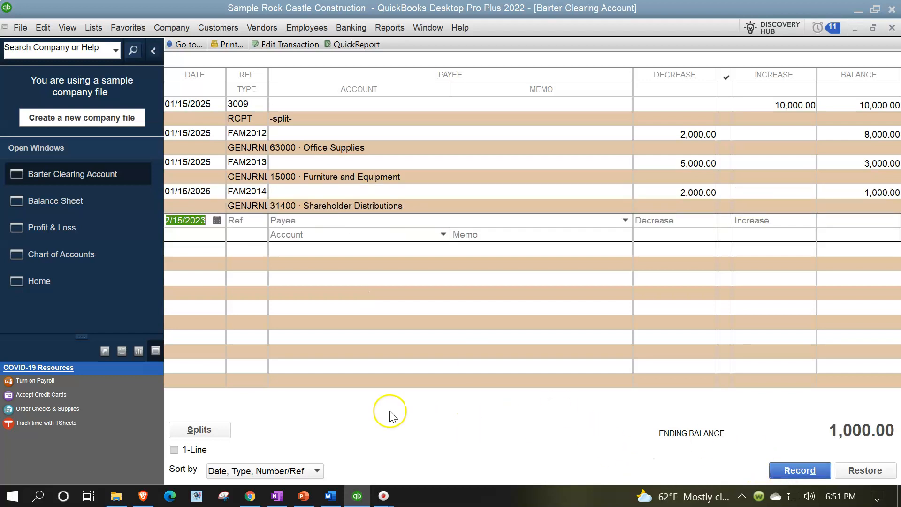
- From the Balance Sheet, open the Barter Clearing Account transaction detail and set its start date to 01/01/2025
{"action": "left_click", "coordinate": [98, 202]}
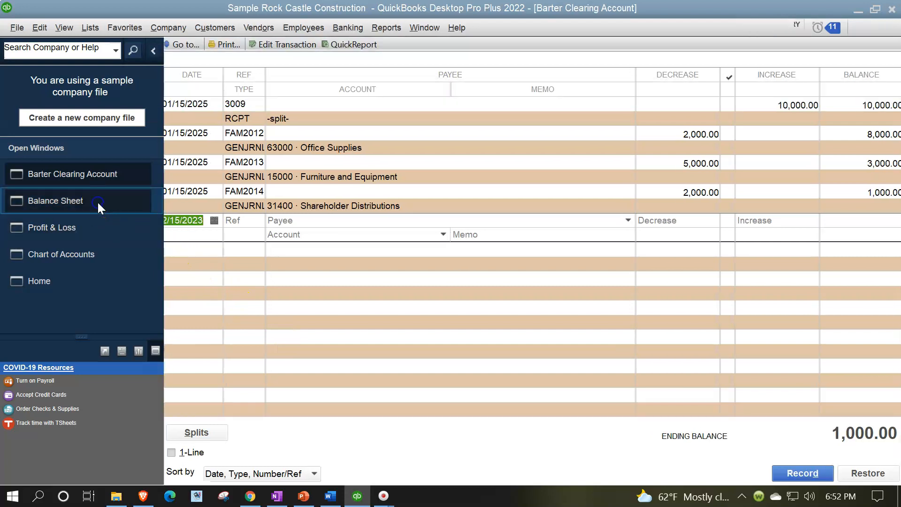
{"action": "scroll", "coordinate": [454, 334], "scroll_direction": "up", "scroll_amount": 7}
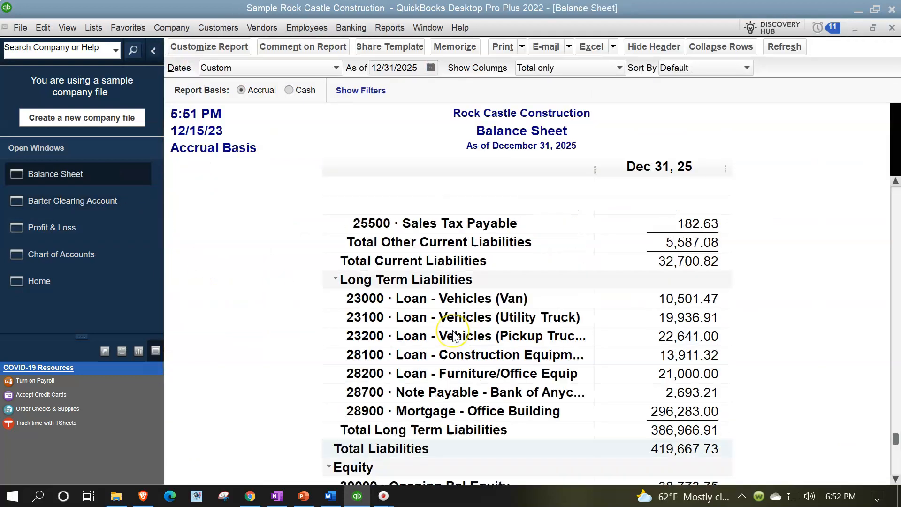
{"action": "scroll", "coordinate": [454, 334], "scroll_direction": "up", "scroll_amount": 10}
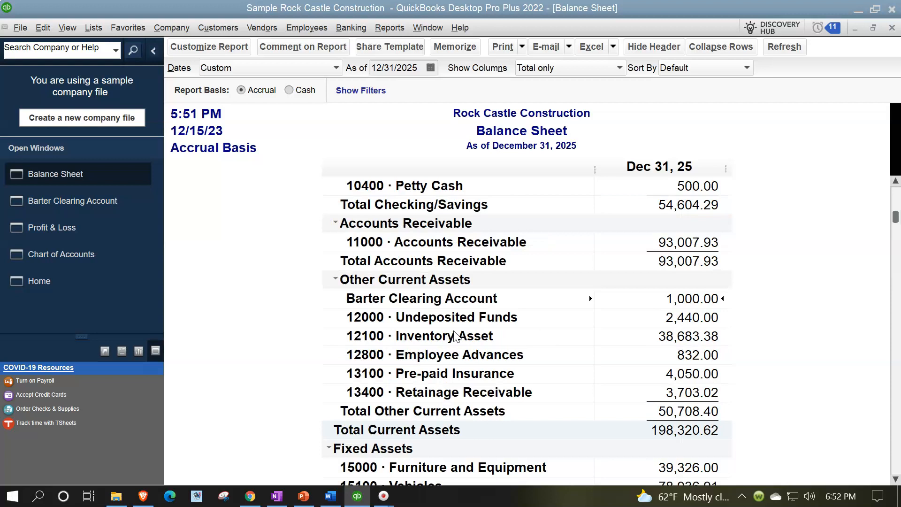
{"action": "scroll", "coordinate": [454, 334], "scroll_direction": "up", "scroll_amount": 1}
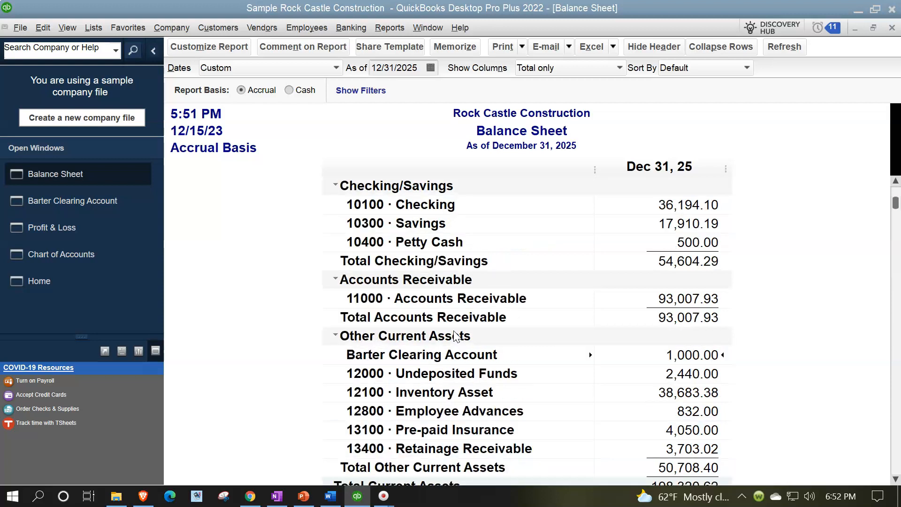
{"action": "scroll", "coordinate": [455, 334], "scroll_direction": "down", "scroll_amount": 1}
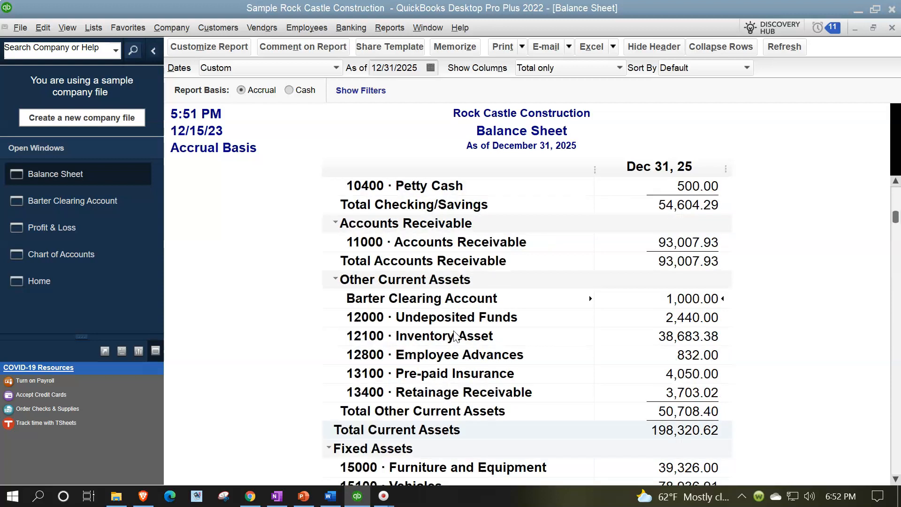
{"action": "double_click", "coordinate": [687, 299]}
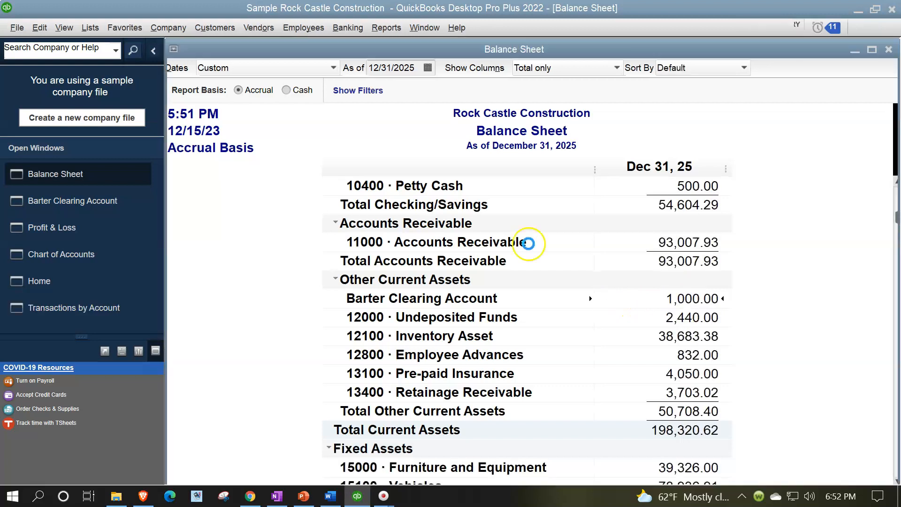
{"action": "left_click_drag", "start_coordinate": [406, 67], "coordinate": [324, 62]}
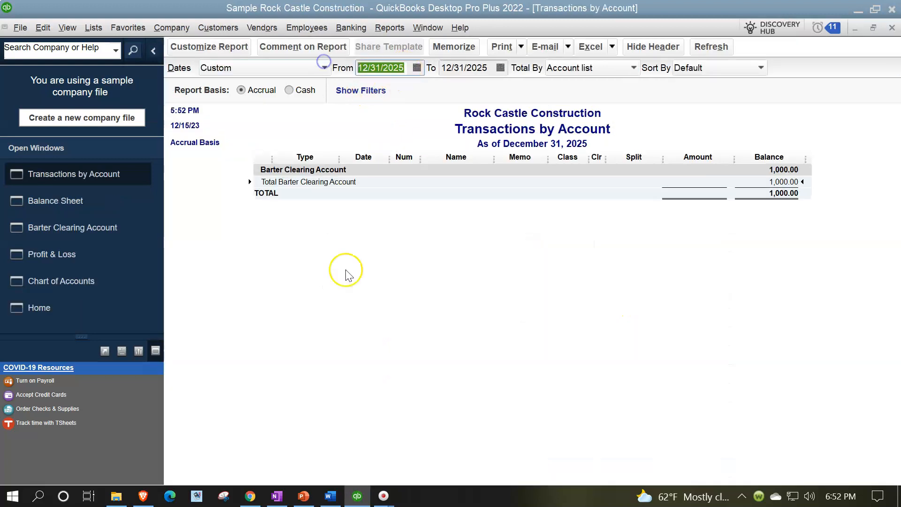
{"action": "type", "text": "010125"}
{"action": "key", "text": "Tab"}
{"action": "key", "text": "Tab"}
{"action": "key", "text": "Tab"}
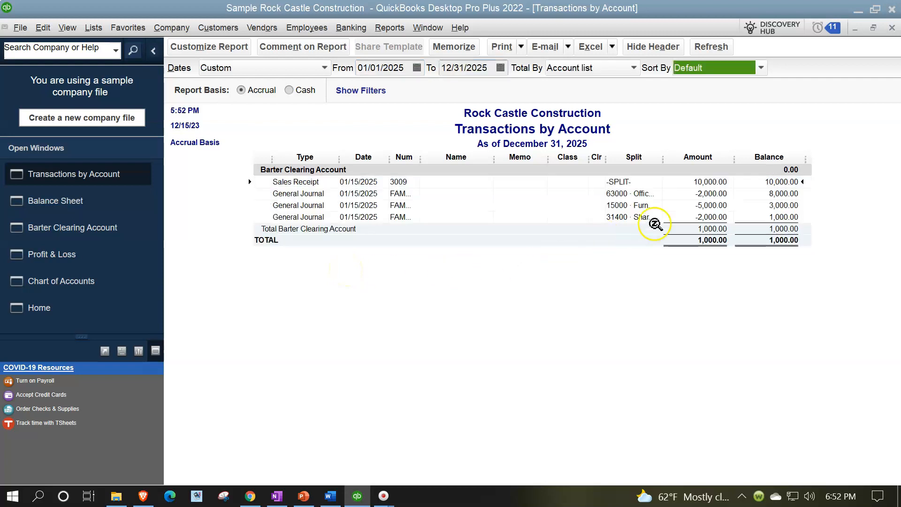
- Widen the Split column to read the offset accounts, including the shareholder distribution line, and close the detail report
{"action": "left_click", "coordinate": [718, 218]}
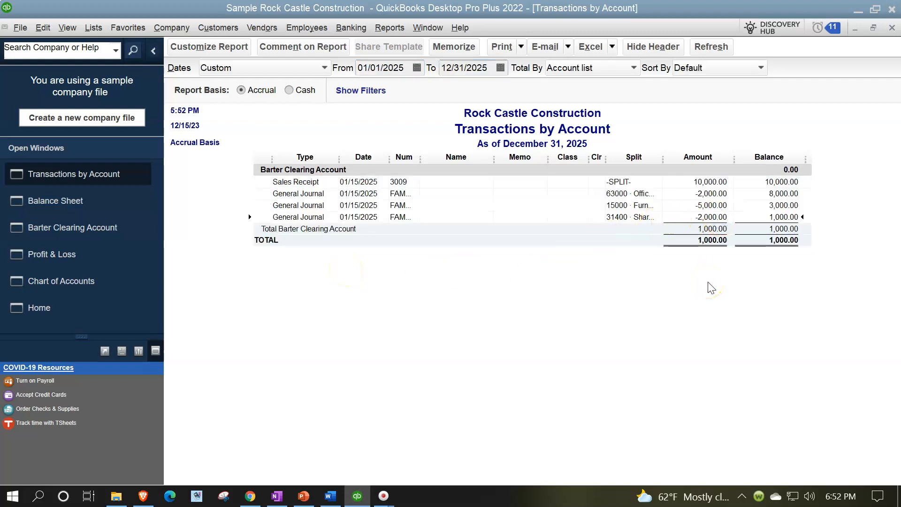
{"action": "left_click_drag", "start_coordinate": [663, 157], "coordinate": [696, 156]}
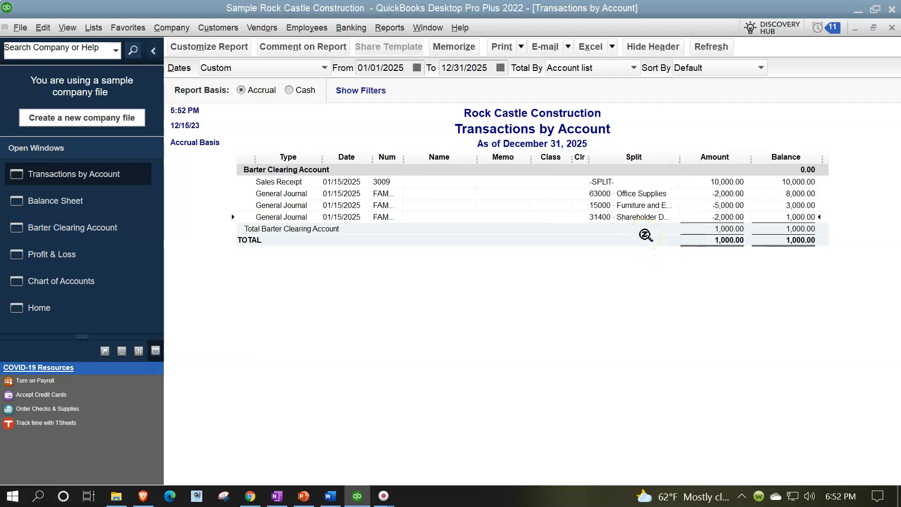
{"action": "left_click", "coordinate": [892, 28]}
- Examine Shareholder Distributions in the equity section of the Balance Sheet, and return to the Home page
{"action": "scroll", "coordinate": [583, 349], "scroll_direction": "down", "scroll_amount": 10}
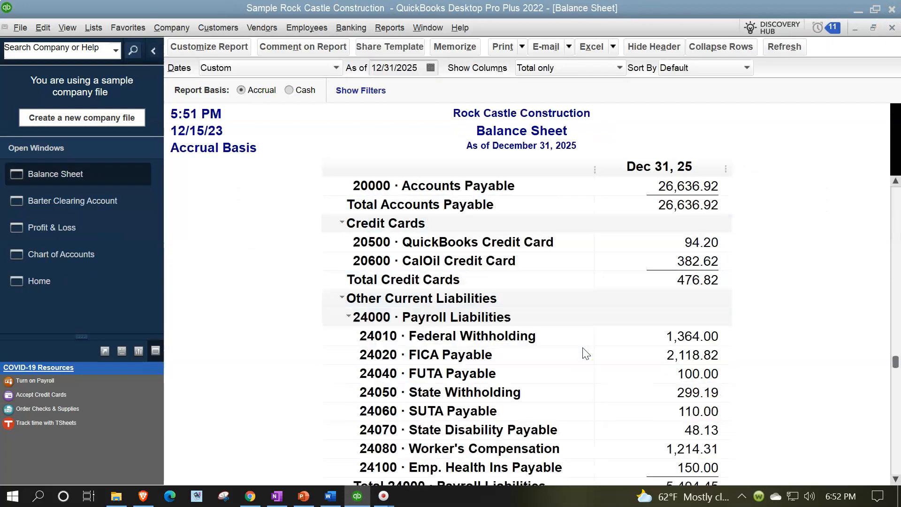
{"action": "scroll", "coordinate": [584, 353], "scroll_direction": "down", "scroll_amount": 7}
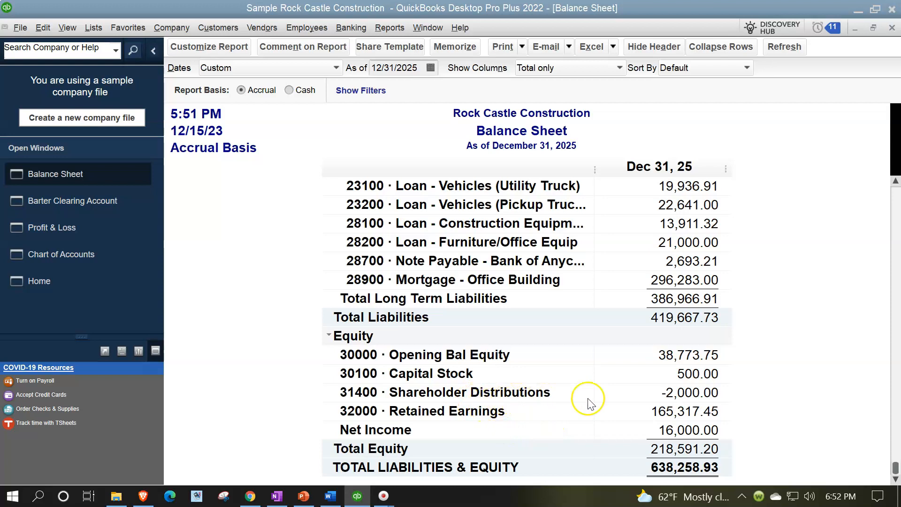
{"action": "left_click", "coordinate": [681, 395]}
{"action": "left_click", "coordinate": [57, 288]}
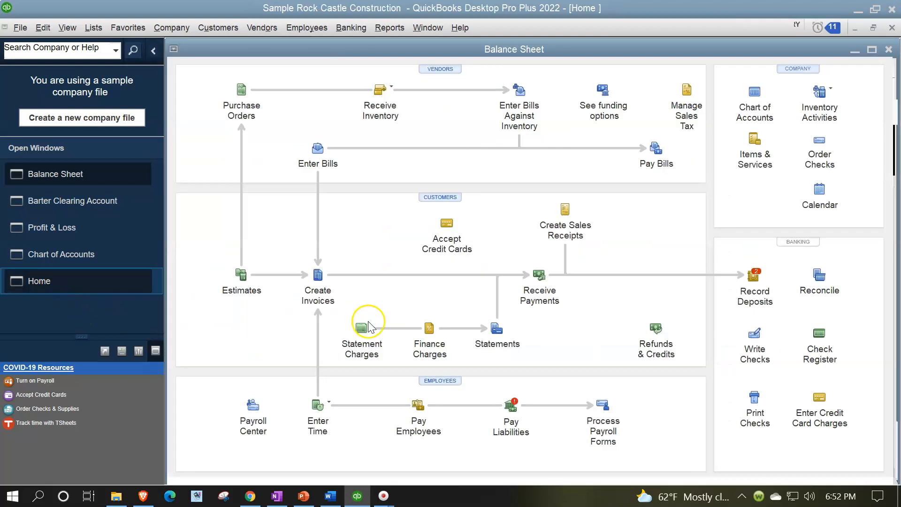